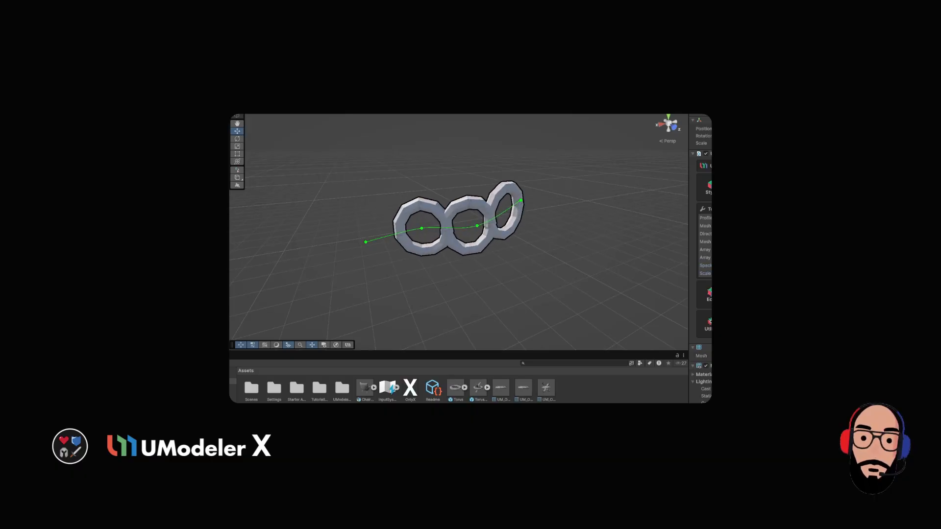
Assign the cross-shaped mesh asset as the mesh repeated along the chain curve.
left_click_drag(602, 242, 523, 247, "alt")
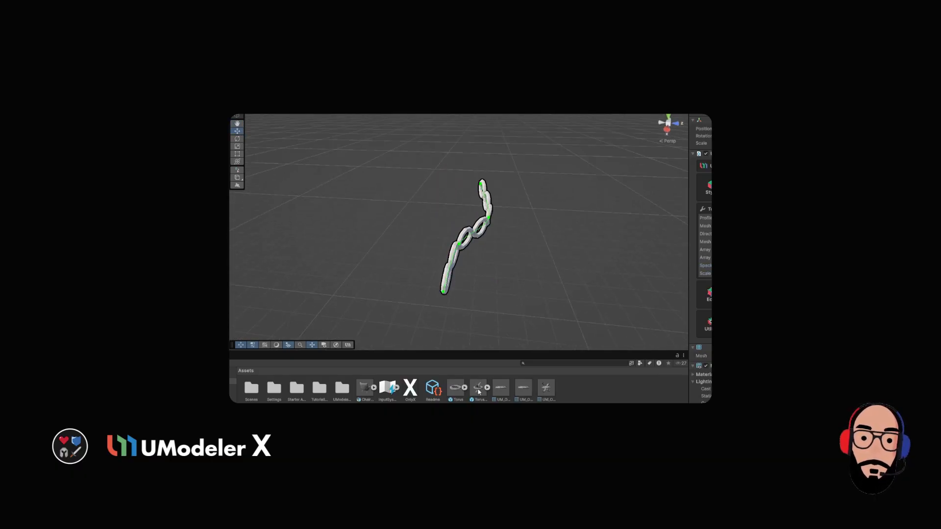
left_click(478, 391)
left_click(545, 387)
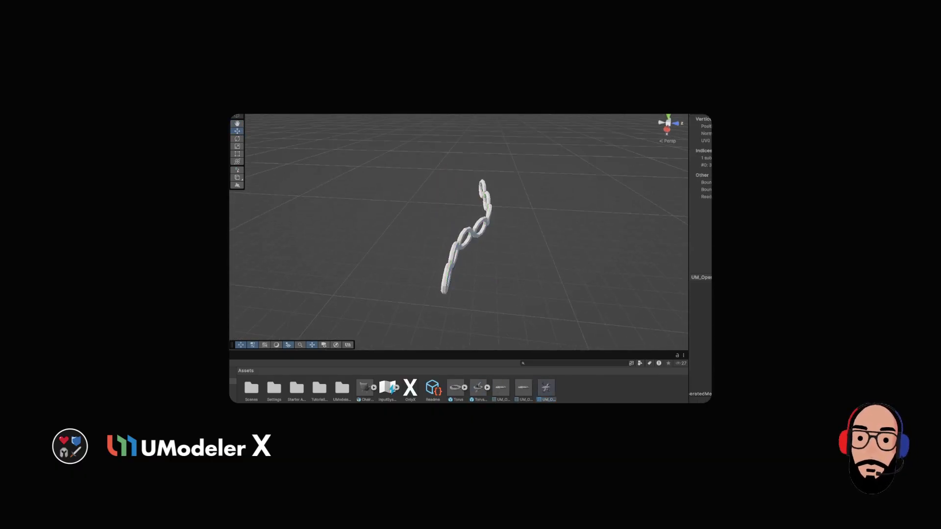
left_click(464, 238)
left_click_drag(545, 388, 708, 226)
left_click_drag(549, 255, 456, 255, "alt")
right_click_drag(456, 254, 520, 264, "alt")
left_click_drag(519, 264, 451, 263, "alt")
right_click_drag(451, 262, 490, 264, "alt")
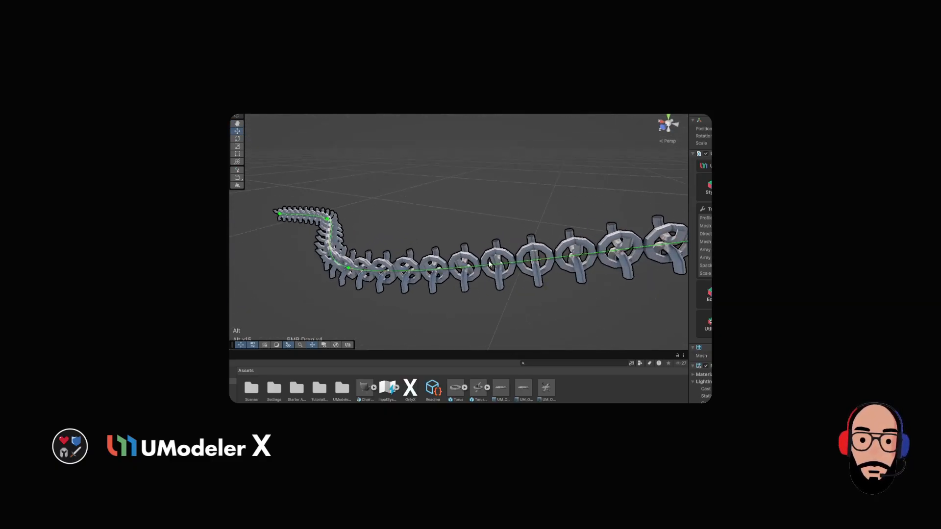
Replace the repeated mesh with the asset beside the cross-shaped one and adjust its direction setting.
left_click_drag(490, 264, 493, 296, "alt")
left_click_drag(524, 388, 708, 226)
left_click_drag(520, 263, 499, 274, "alt")
left_click(708, 234)
left_click(708, 234)
left_click(708, 233)
Select a control point on the curve mesh and reposition it to reshape the path.
left_click(554, 263)
left_click(353, 252)
left_click_drag(343, 232, 348, 245)
mouse_move(470, 269)
right_mouse_down("alt")
mouse_move(529, 271)
mouse_move(470, 267)
right_mouse_up("alt")
left_click_drag(470, 267, 495, 260, "alt")
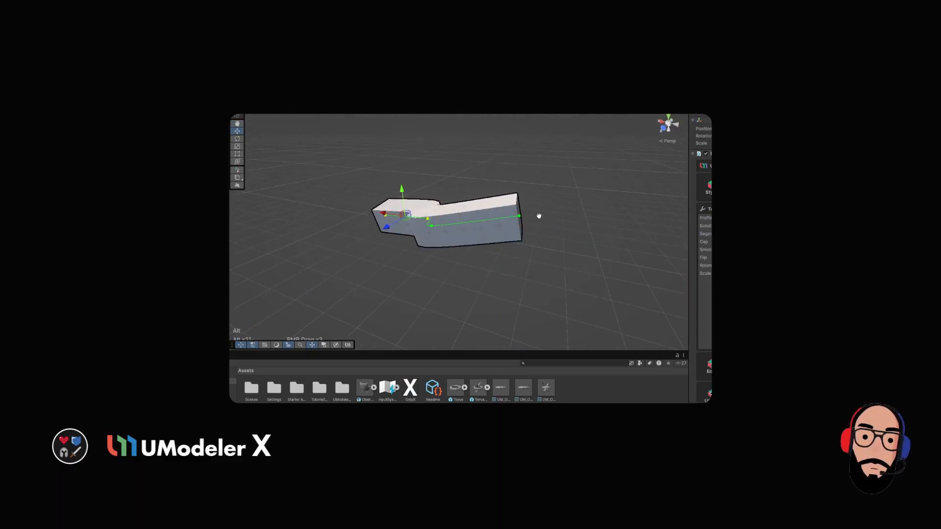
left_click_drag(537, 212, 420, 211, "alt")
left_click(553, 219)
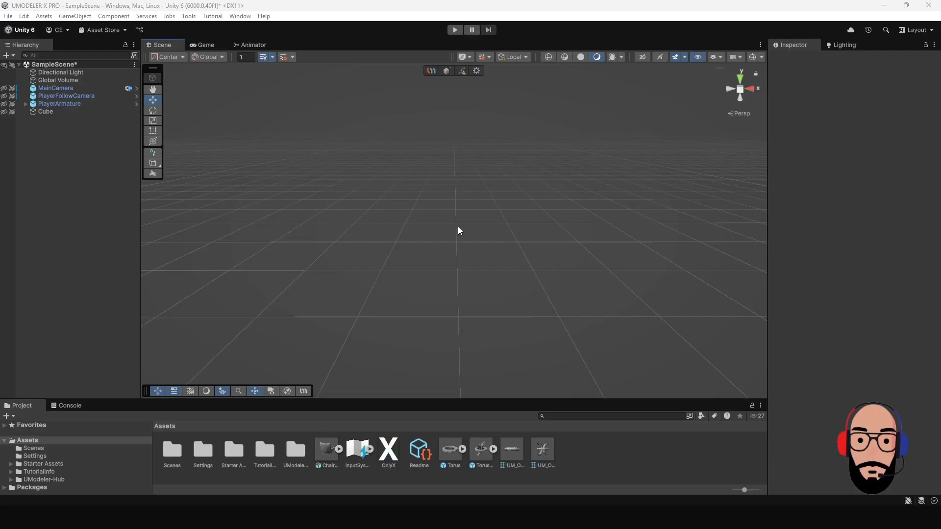
Create a new curve mesh in the scene and frame it.
left_click(464, 72)
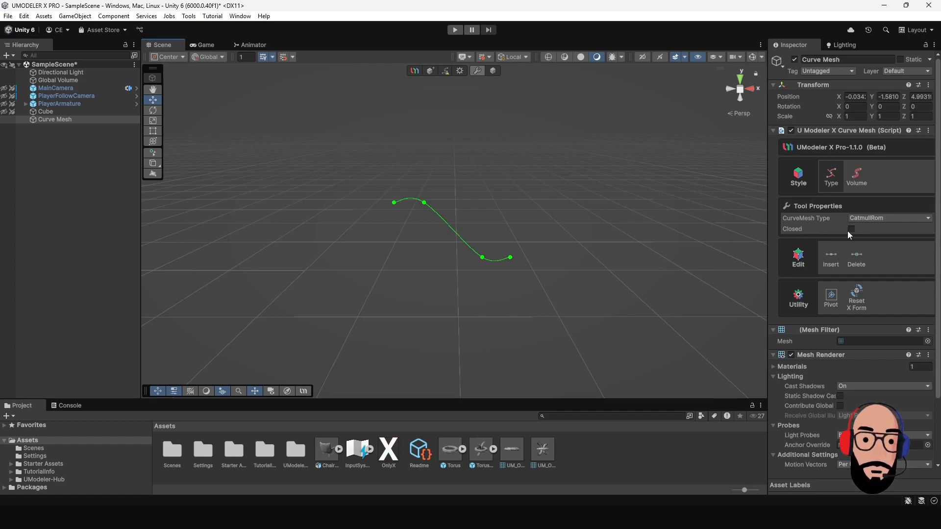
scroll(519, 235, "up", 3)
left_click_drag(427, 232, 462, 237, "alt")
double_click(64, 121)
scroll(397, 196, "up", 5)
left_click_drag(441, 233, 510, 237, "alt")
right_click_drag(510, 237, 437, 251, "alt")
key("alt")
key("alt")
key("alt")
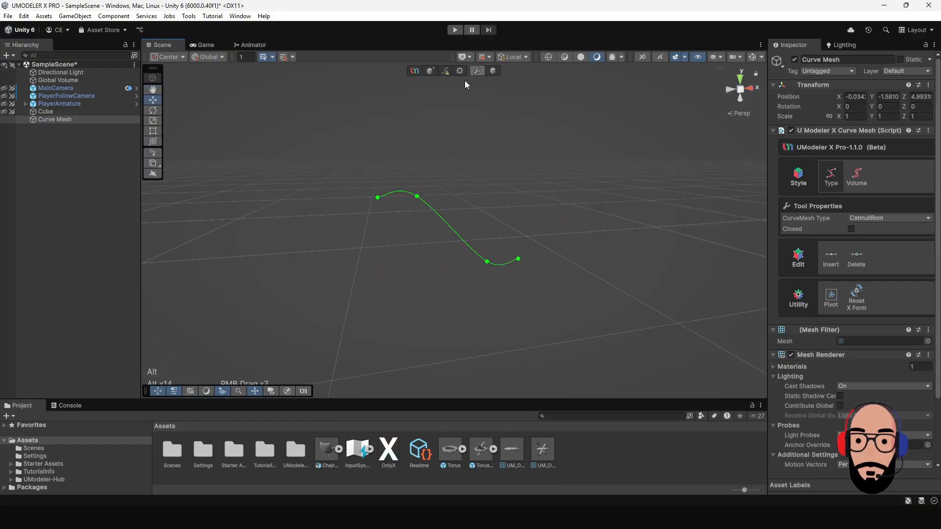
key("alt")
key("alt")
key("alt")
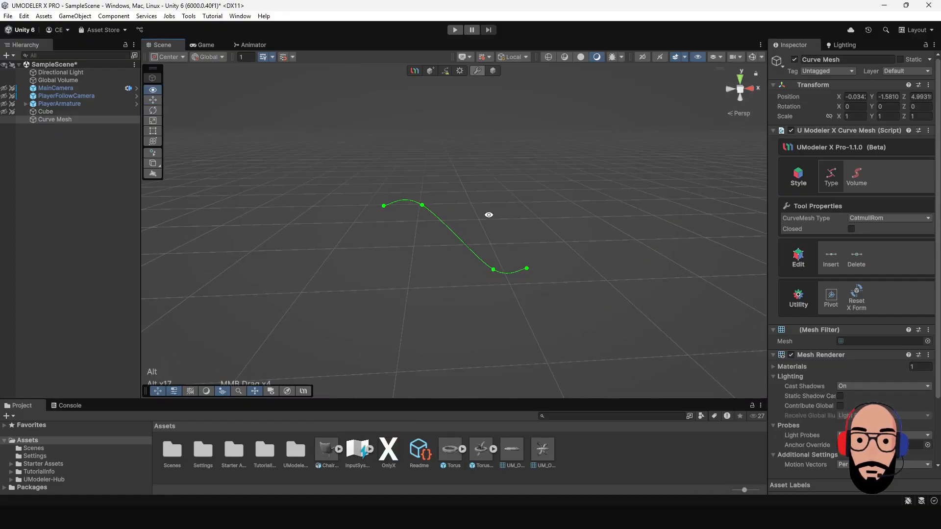
Try moving the curve's control points near its start and undo the change.
left_click(383, 205)
left_click(422, 192)
left_click_drag(421, 172, 394, 239)
left_click(383, 205)
key("ctrl+z")
left_click_drag(525, 246, 462, 227, "alt")
middle_click_drag(505, 215, 512, 225, "alt")
right_click_drag(512, 225, 554, 273, "alt")
left_click_drag(553, 273, 522, 262, "alt")
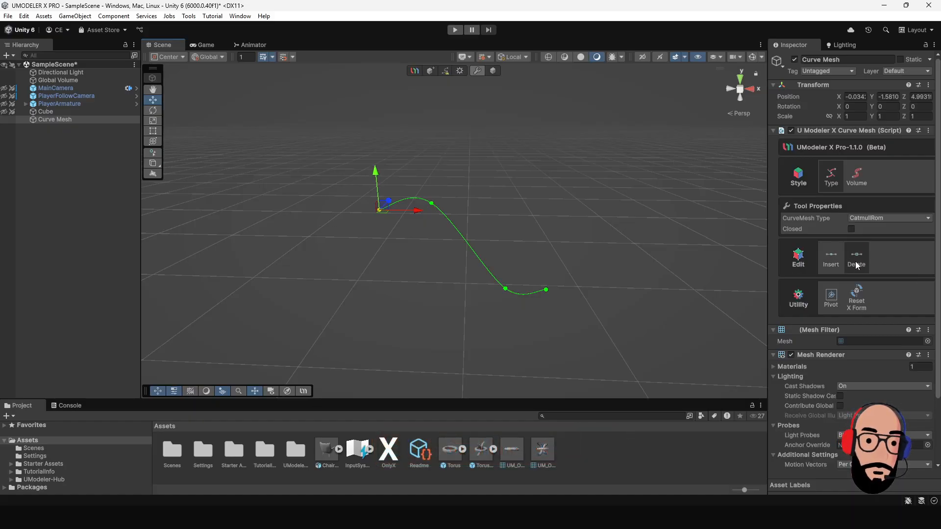
Insert four control points on the curve: one on the first segment and three along the middle segment.
left_click(834, 263)
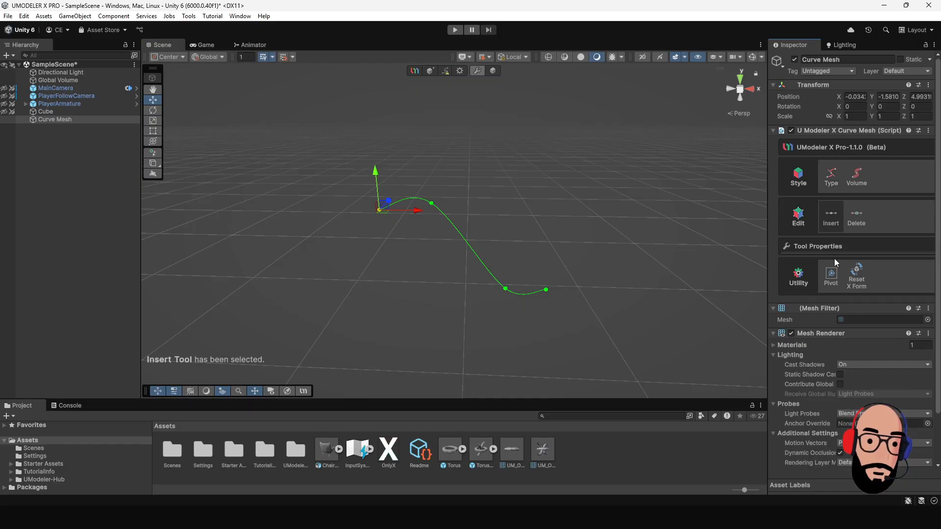
scroll(463, 231, "up", 2)
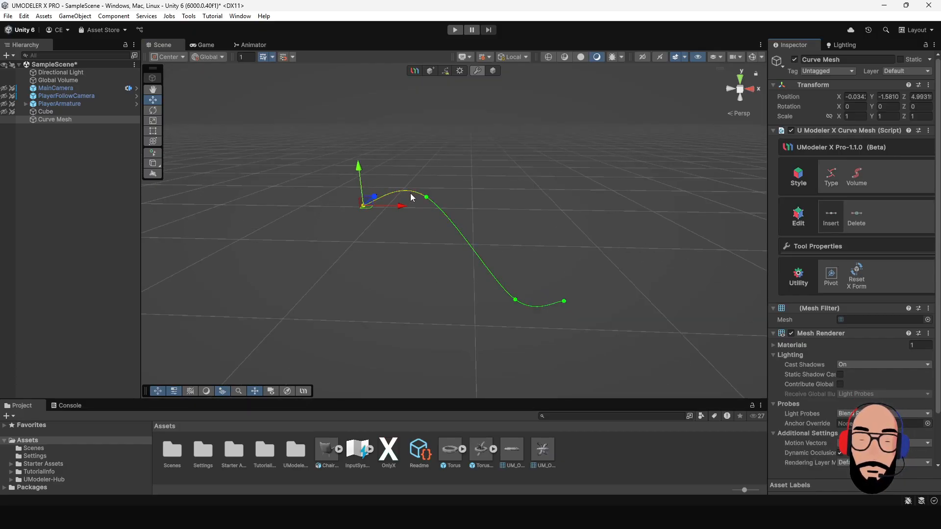
left_click(405, 191)
left_click(446, 217)
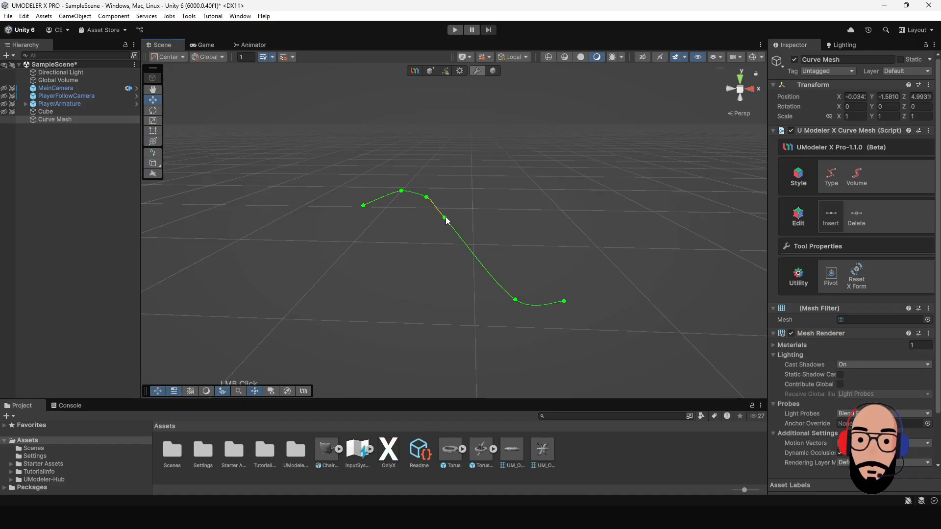
left_click(461, 237)
left_click(477, 258)
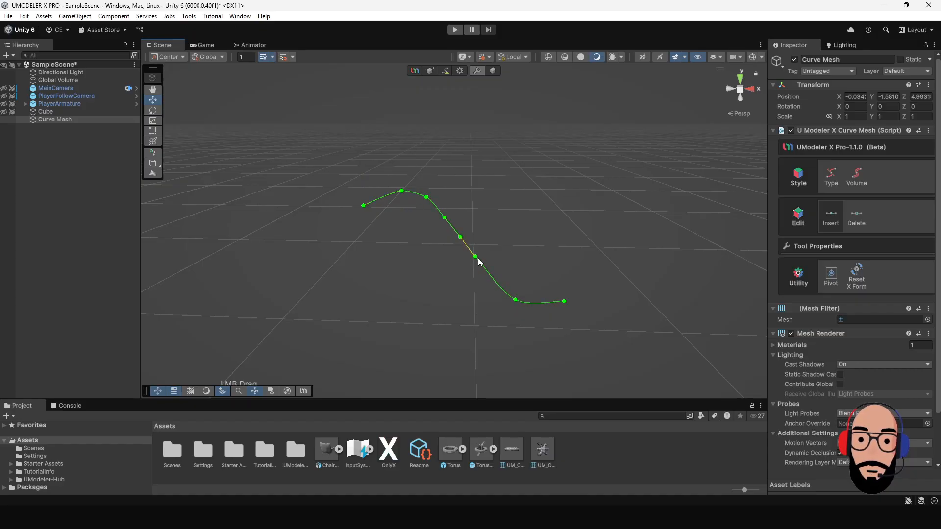
Try moving the inserted point on the first segment vertically and undo the move.
left_click_drag(519, 245, 439, 233, "alt")
left_click(401, 190)
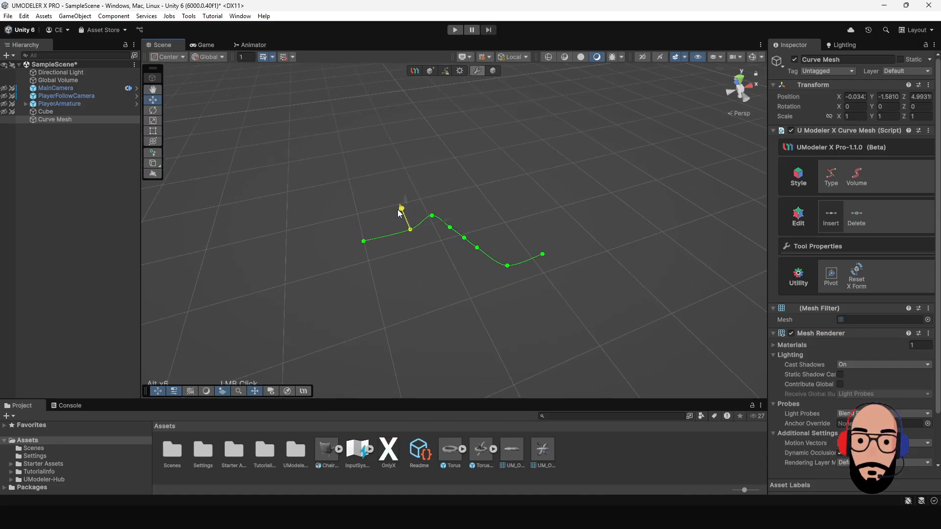
key("ctrl+z")
left_click_drag(578, 288, 538, 253, "alt")
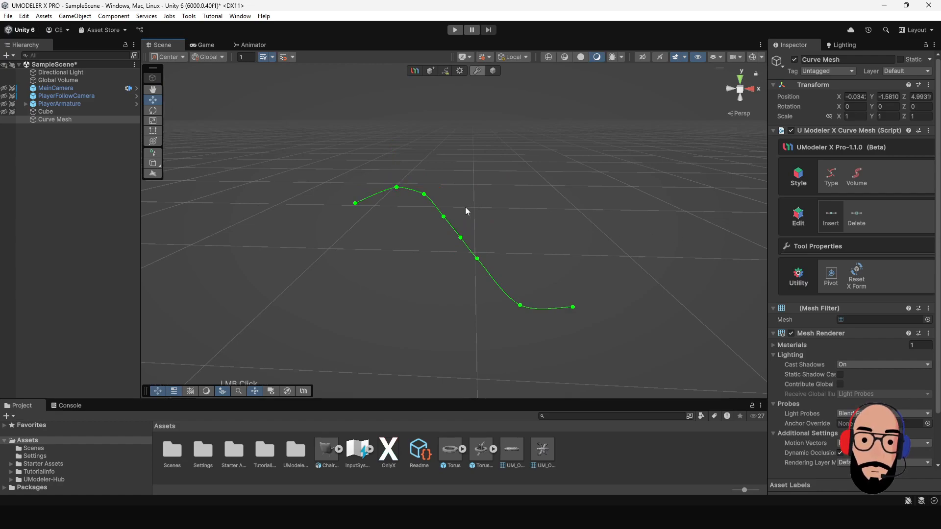
Delete the four inserted control points from the curve.
left_click(396, 190)
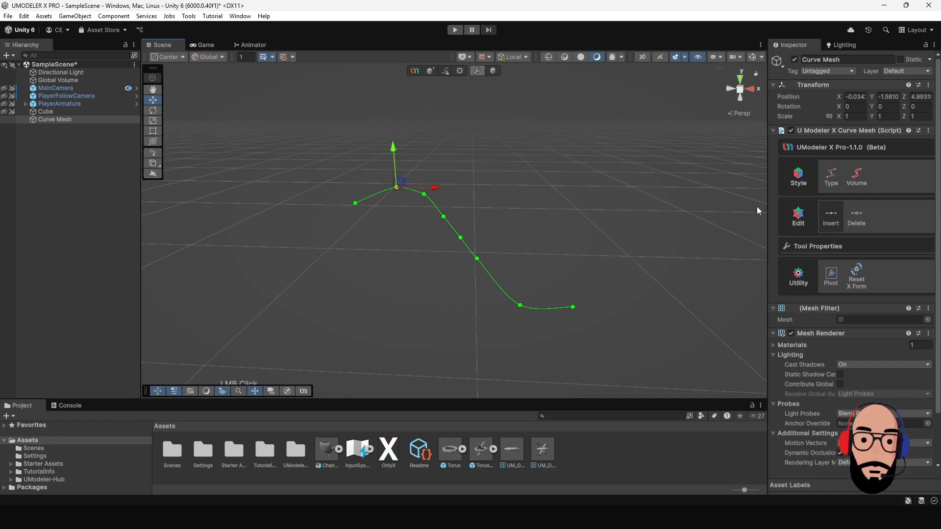
left_click(849, 224)
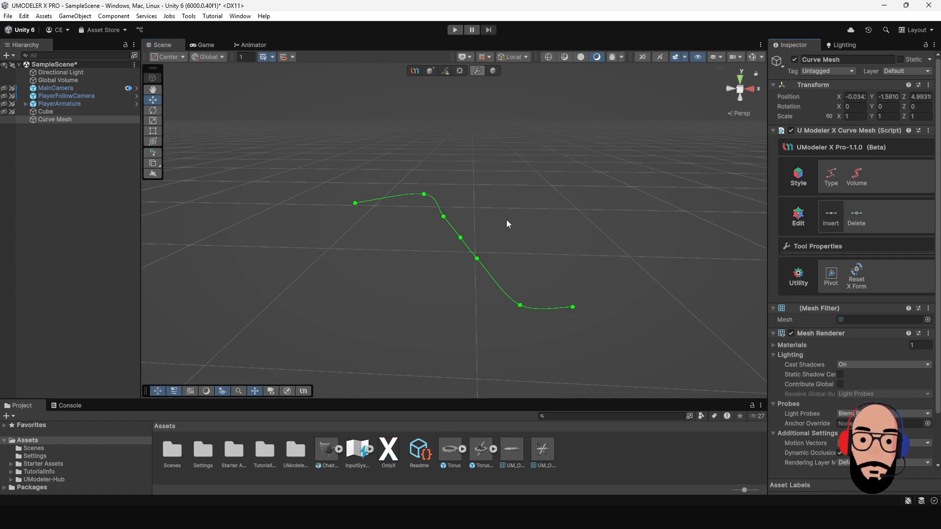
left_click(445, 219)
left_click_drag(426, 213, 465, 263)
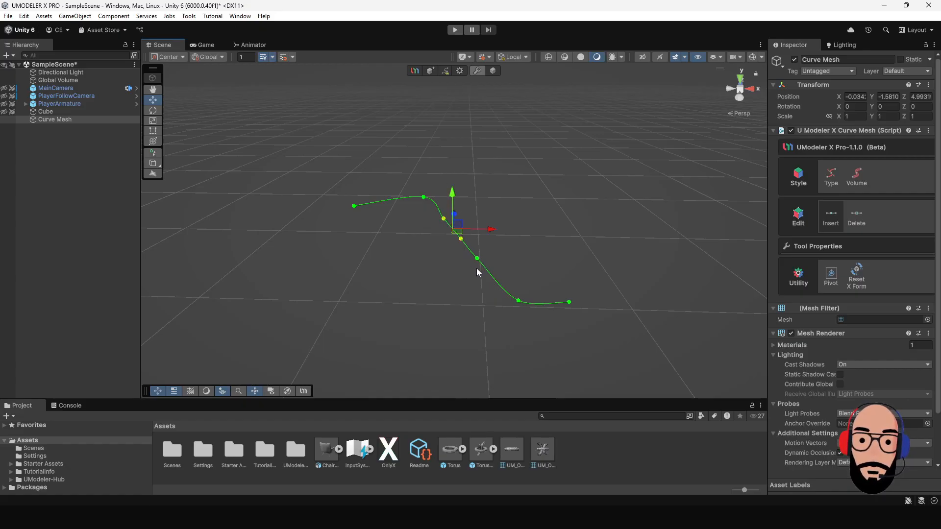
left_click(856, 222)
left_click_drag(539, 282, 481, 248, "alt")
left_click(472, 263)
left_click(853, 219)
Set the curve mesh type to Line.
left_click_drag(614, 232, 618, 197, "alt")
right_click_drag(619, 197, 535, 207, "alt")
mouse_move(535, 206)
left_mouse_down("alt")
mouse_move(662, 235)
mouse_move(542, 208)
left_mouse_up("alt")
left_click_drag(492, 224, 441, 210, "alt")
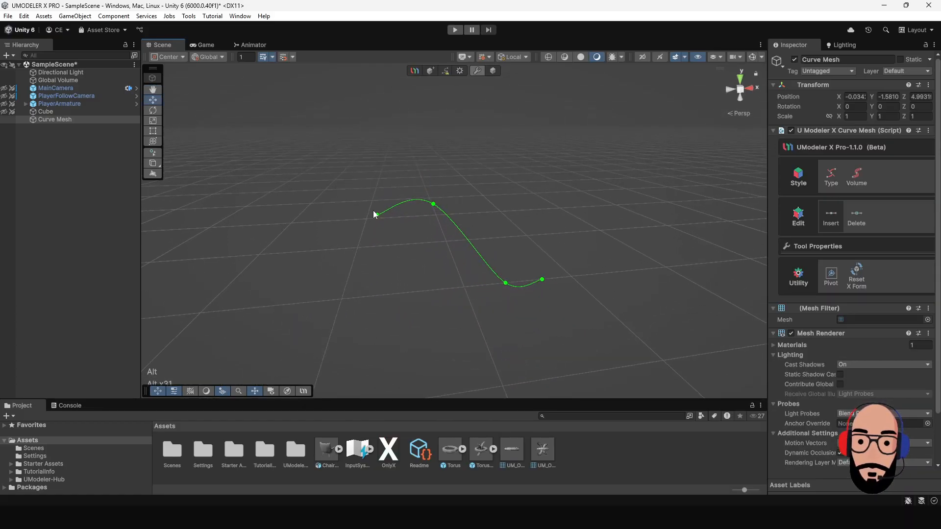
left_click_drag(548, 269, 529, 254, "alt")
right_click_drag(529, 254, 550, 281, "alt")
middle_click_drag(541, 261, 540, 268, "alt")
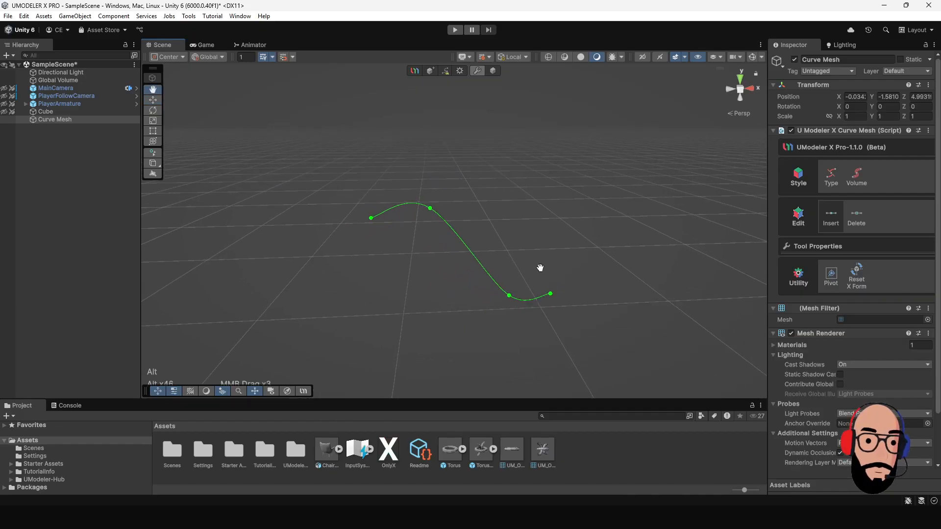
left_click(833, 180)
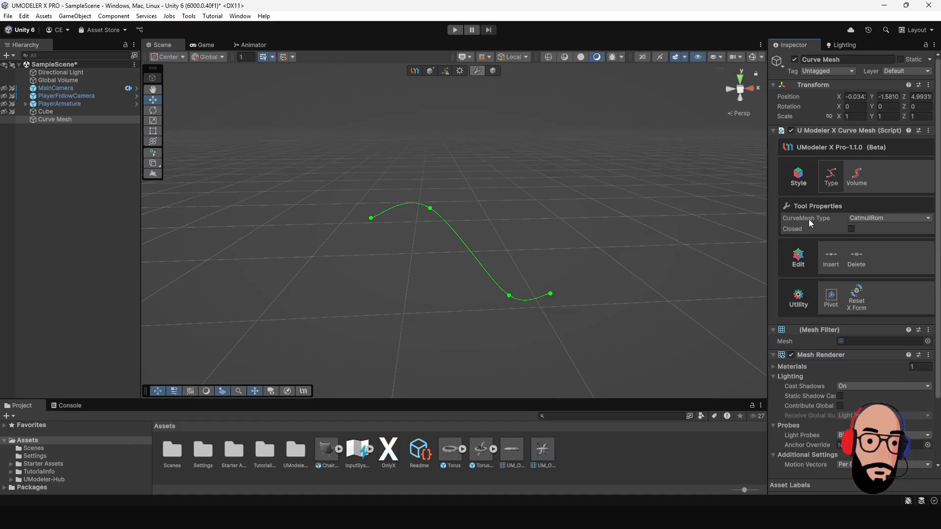
left_click(867, 219)
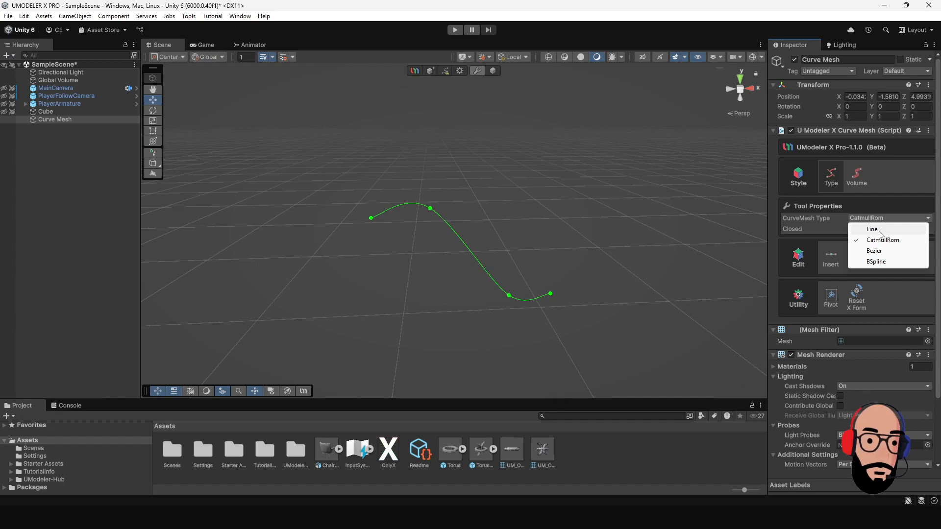
left_click(877, 229)
mouse_move(543, 230)
left_mouse_down("alt")
mouse_move(363, 233)
mouse_move(387, 197)
mouse_move(540, 239)
left_mouse_up("alt")
Raise the line's second control point and lower its first point slightly.
left_click(429, 212)
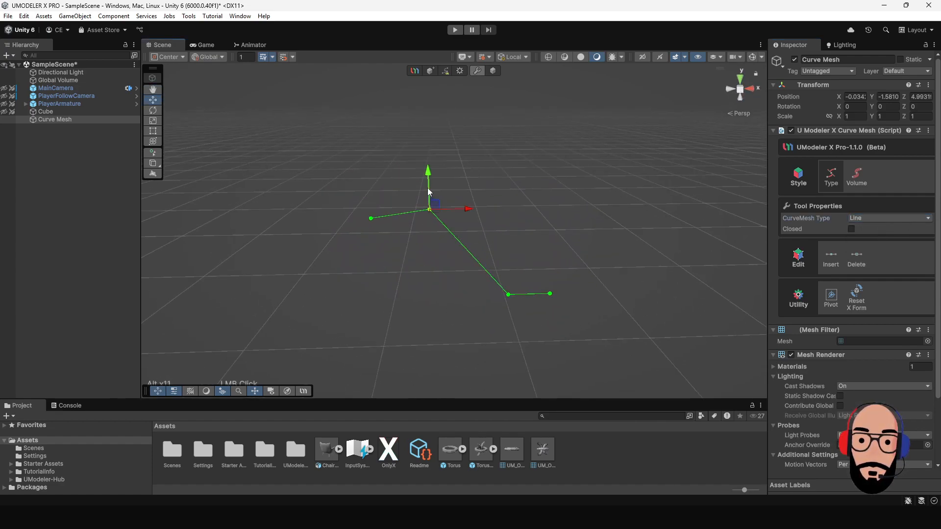
mouse_move(430, 186)
left_mouse_down()
mouse_move(431, 163)
mouse_move(427, 171)
left_mouse_up()
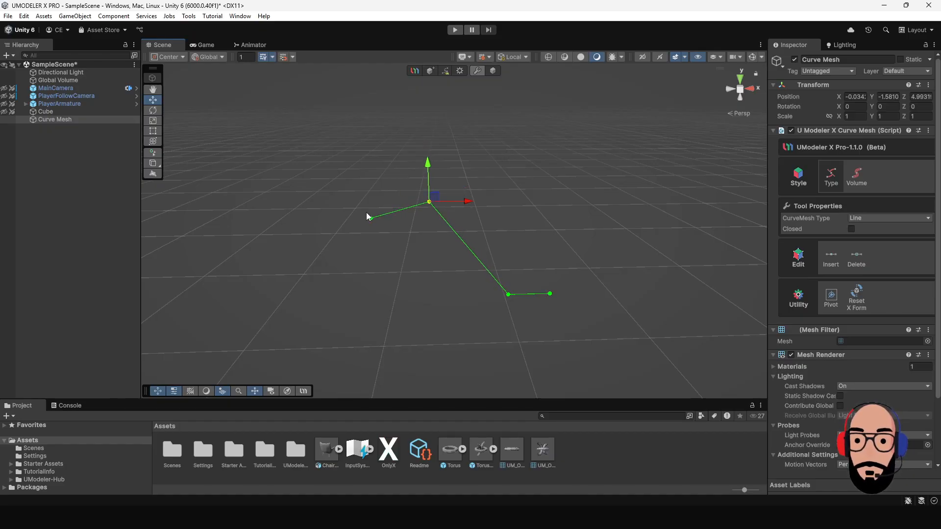
left_click(369, 219)
mouse_move(365, 188)
left_mouse_down()
mouse_move(366, 206)
mouse_move(366, 190)
left_mouse_up()
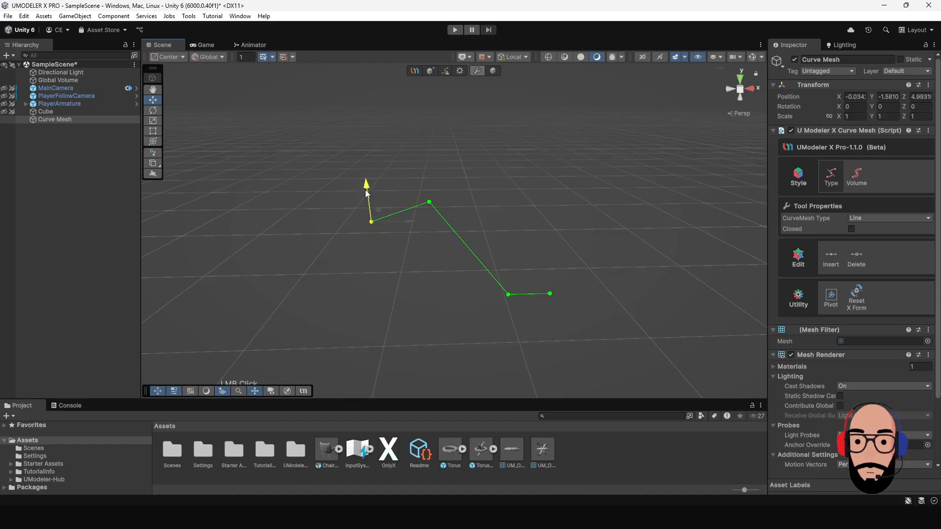
Set the curve type to CatmullRom, try repositioning the second control point and undo the last move.
left_click(856, 219)
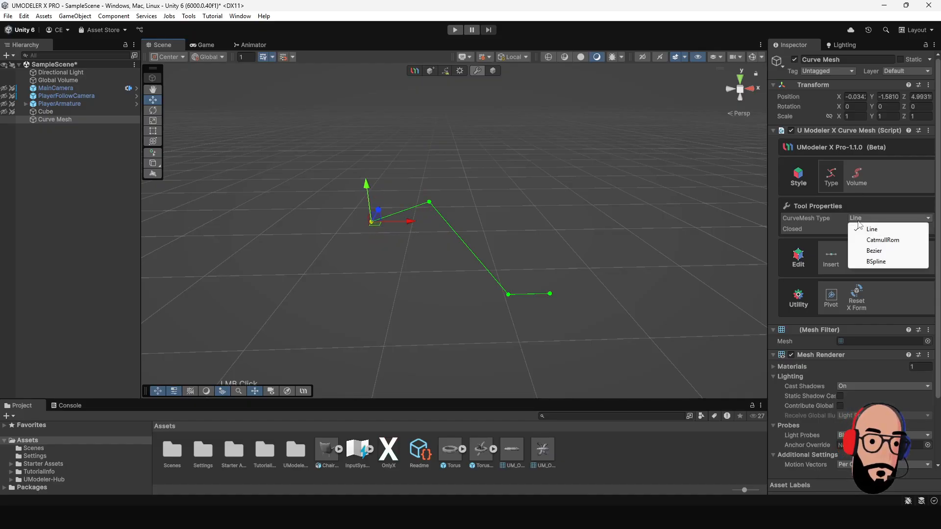
left_click(880, 240)
left_click(429, 202)
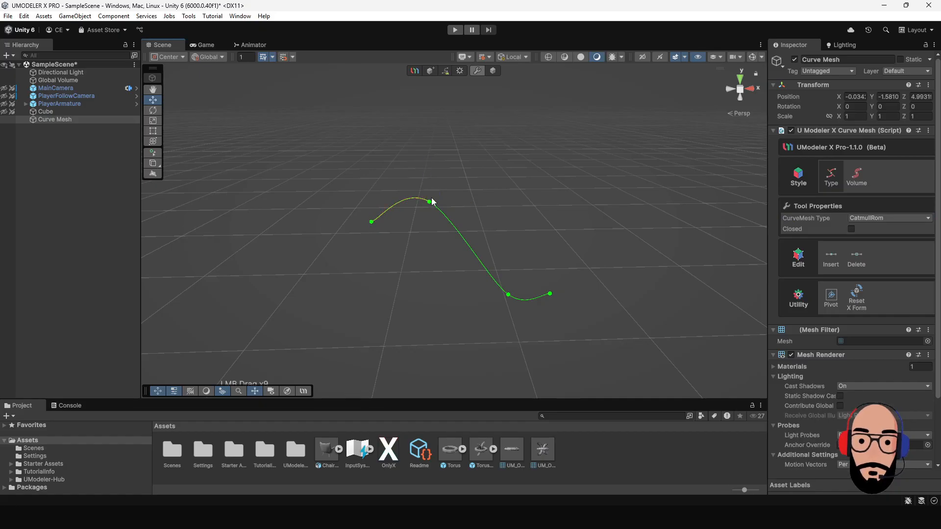
left_click_drag(431, 167, 464, 242)
left_click_drag(425, 213, 443, 245)
key("ctrl+z")
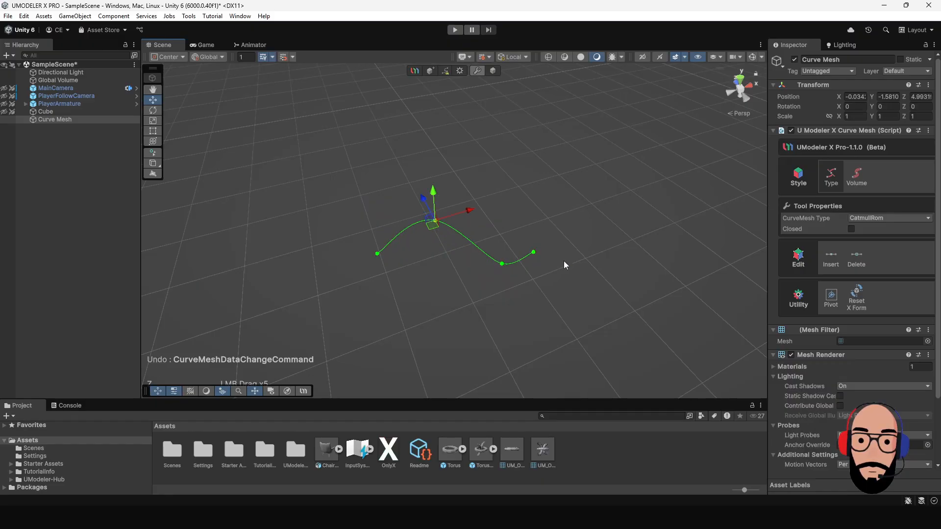
Set the curve mesh type to Bezier.
left_click(860, 217)
left_click(870, 251)
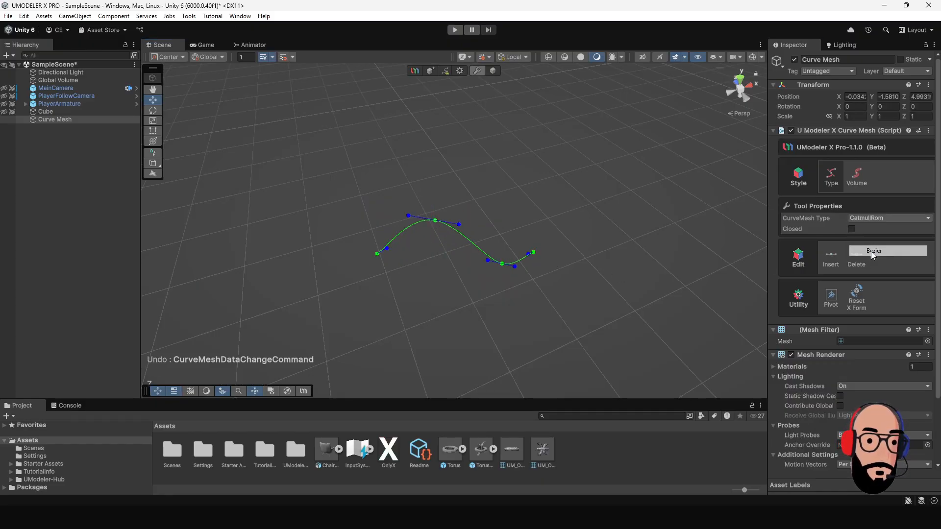
left_click_drag(576, 225, 468, 192, "alt")
scroll(516, 257, "up", 3)
middle_click_drag(516, 257, 437, 237)
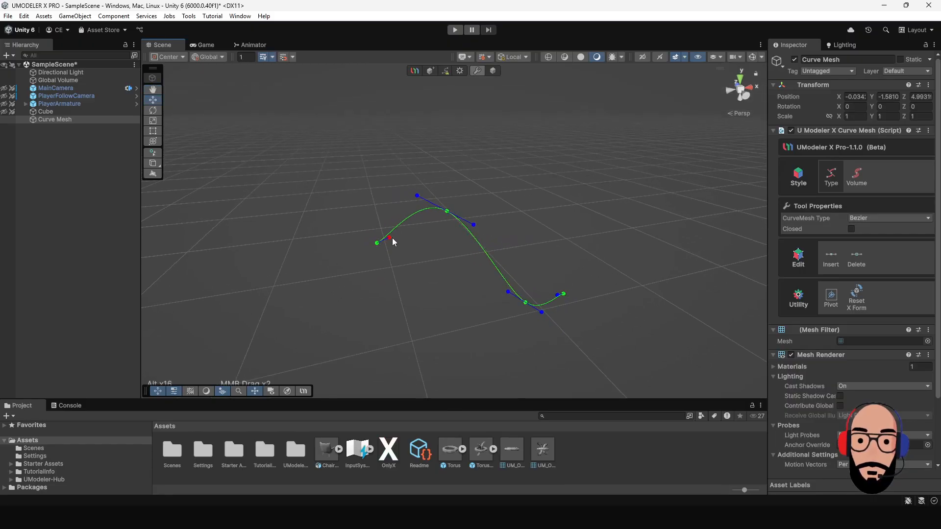
Reshape the start of the curve by moving the first point's Bezier tangent handle.
left_click_drag(390, 237, 556, 176)
left_click(457, 294)
left_click(513, 227)
left_click_drag(521, 229, 579, 246, "alt")
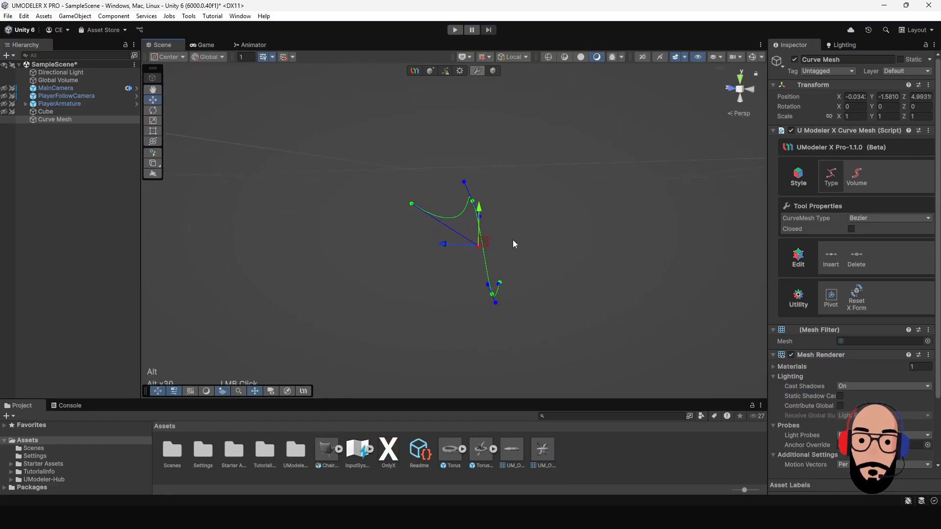
left_click_drag(494, 203, 429, 225)
Select the second point's tangent handle and examine the Bezier curve's shape around it.
left_click(468, 222)
left_click_drag(555, 243, 481, 187, "alt")
left_click(459, 239)
middle_click_drag(481, 186, 479, 196)
left_click_drag(479, 195, 763, 225, "alt")
Set the curve mesh type to BSpline.
left_click(867, 219)
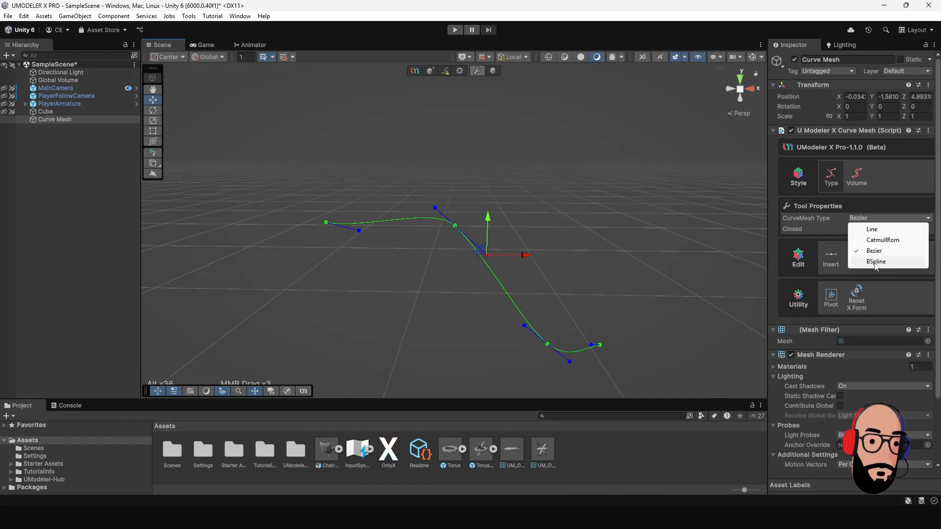
left_click(875, 262)
mouse_move(616, 229)
left_mouse_down("alt")
mouse_move(369, 215)
mouse_move(600, 231)
left_mouse_up("alt")
Switch the curve type to CatmullRom for comparison and return it to BSpline.
left_click(886, 219)
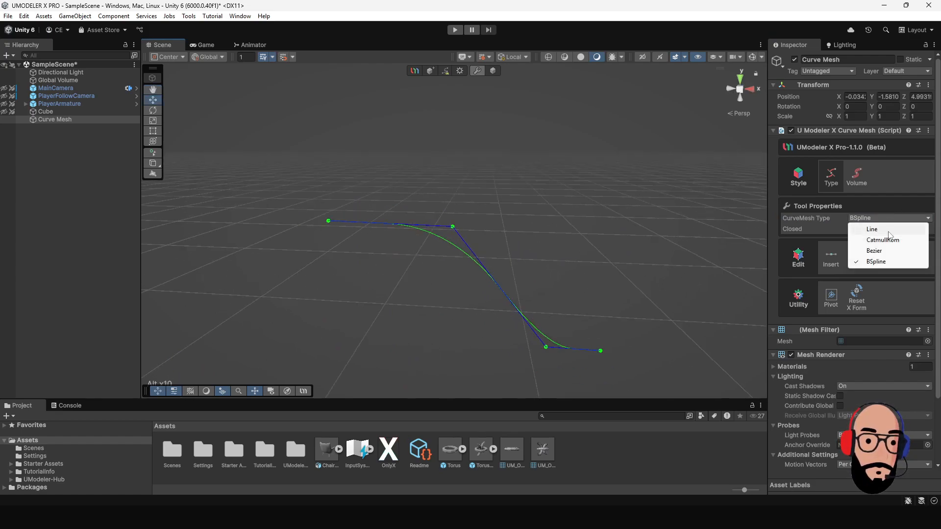
left_click(870, 242)
left_click(876, 219)
left_click(875, 261)
Select the BSpline curve's second control point and examine how the curve bends around it.
left_click_drag(482, 180, 407, 231, "alt")
left_click(466, 230)
left_click_drag(474, 255, 594, 340, "alt")
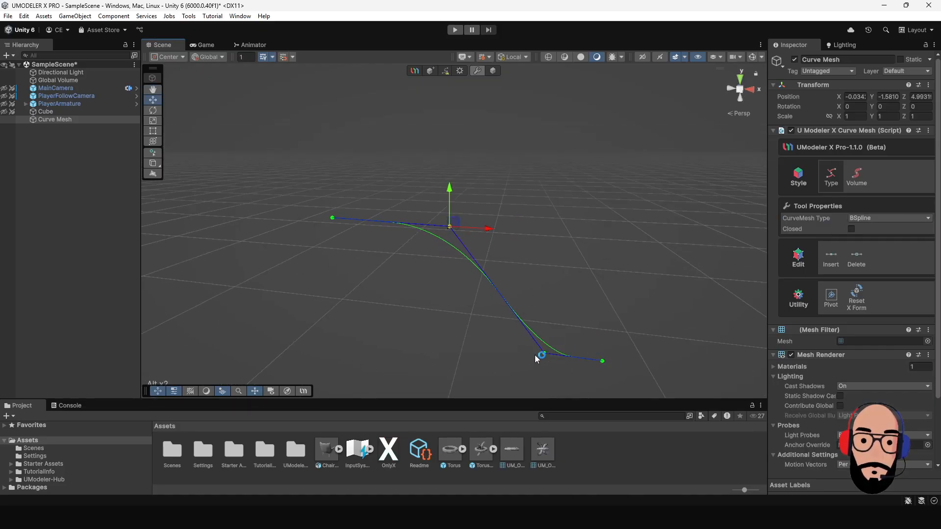
left_click_drag(410, 235, 424, 205, "alt")
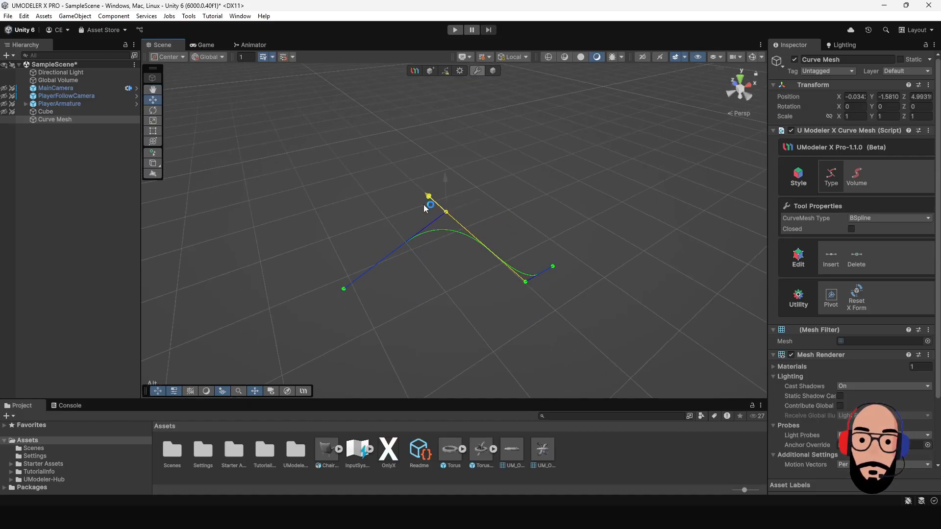
Insert a point between the first two control points of the BSpline curve and raise it.
left_click(830, 257)
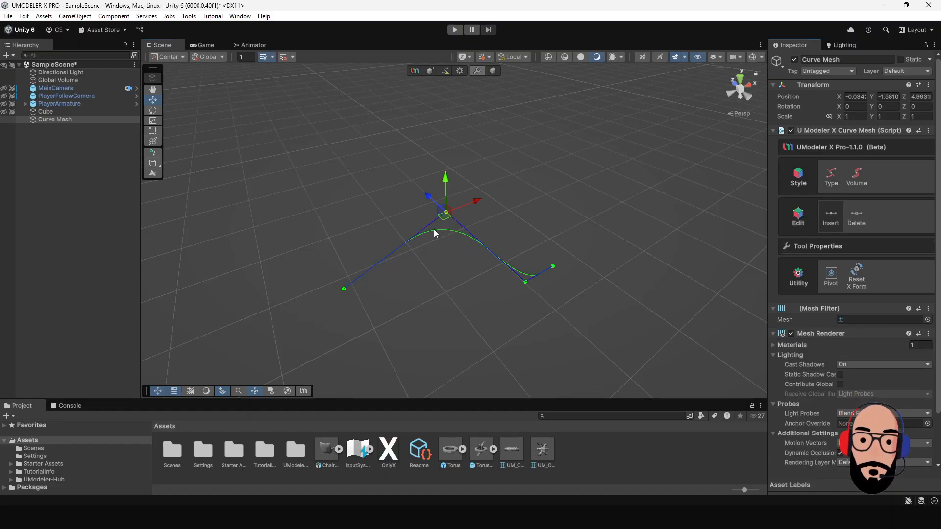
left_click(405, 242)
left_click(373, 199)
left_click_drag(405, 223, 660, 312, "alt")
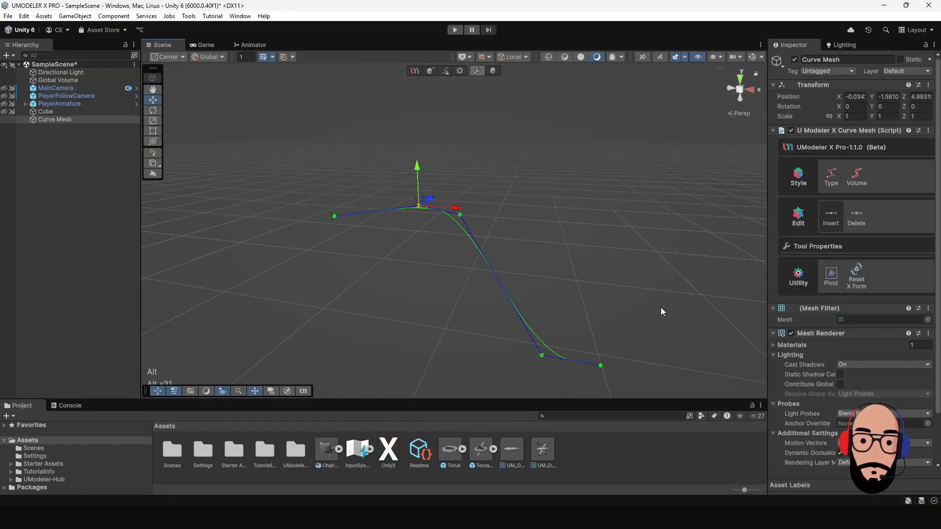
left_click_drag(636, 222, 578, 235, "alt")
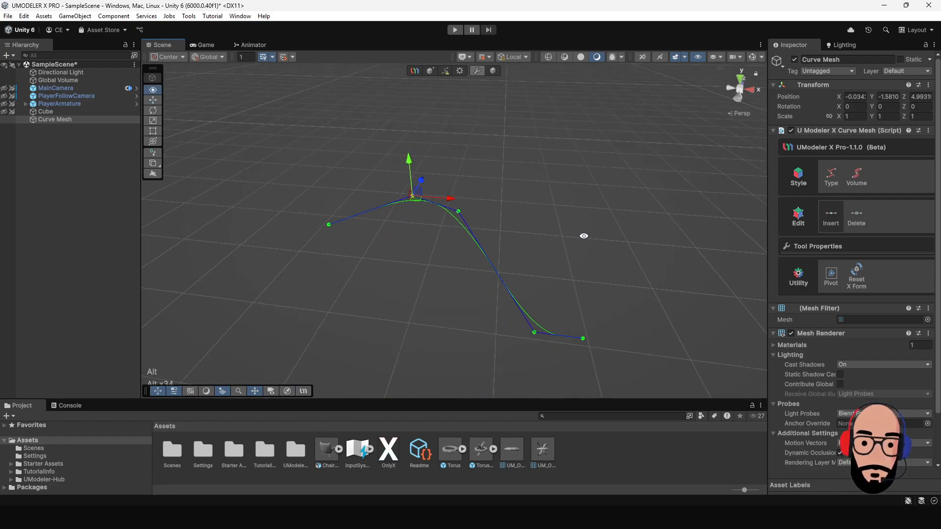
Undo the insertion and move of the extra control point on the BSpline curve.
key("ctrl+z")
key("ctrl+z")
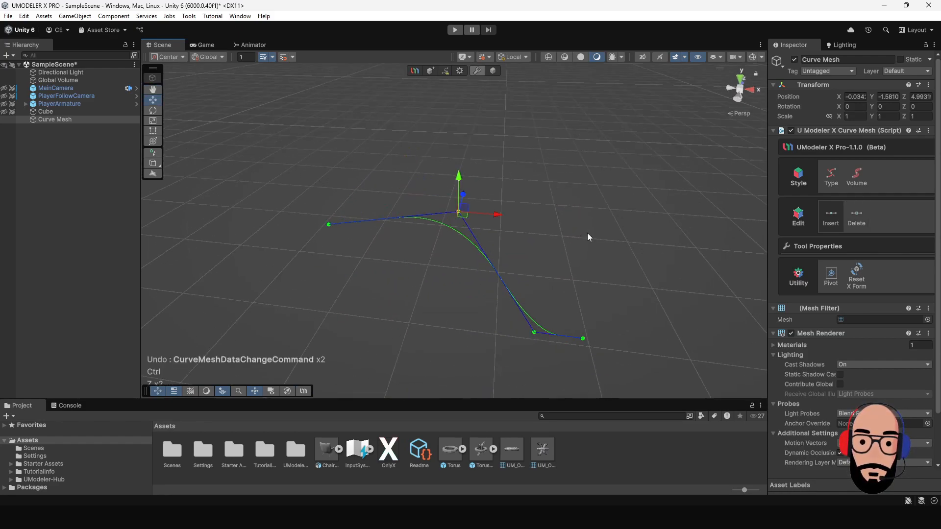
key("ctrl+z")
key("ctrl+z")
Turn on Closed for the BSpline curve and move one control point along the Z axis.
left_click_drag(533, 265, 490, 188, "alt")
left_click(872, 218)
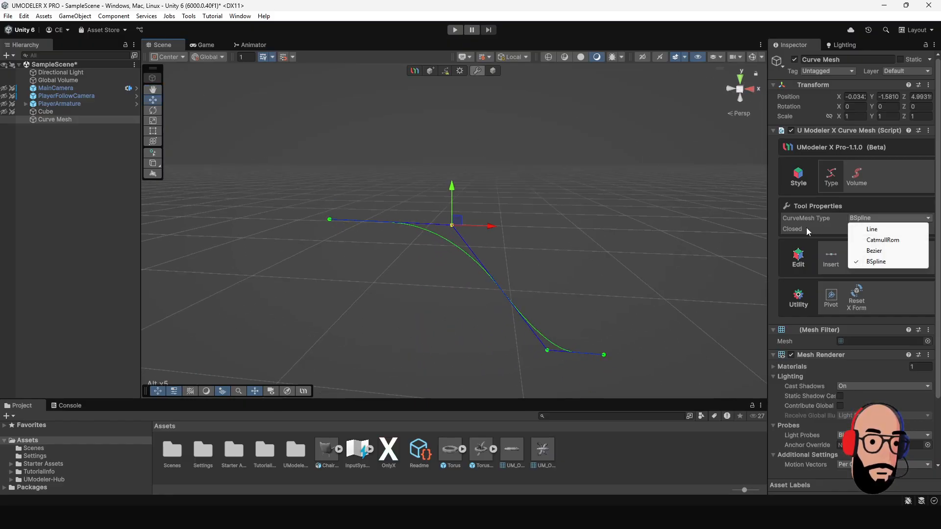
left_click(807, 228)
left_click(851, 229)
left_click_drag(603, 252, 516, 270, "alt")
middle_click_drag(456, 320, 482, 326, "alt")
left_click(428, 327)
left_click_drag(466, 338, 525, 349)
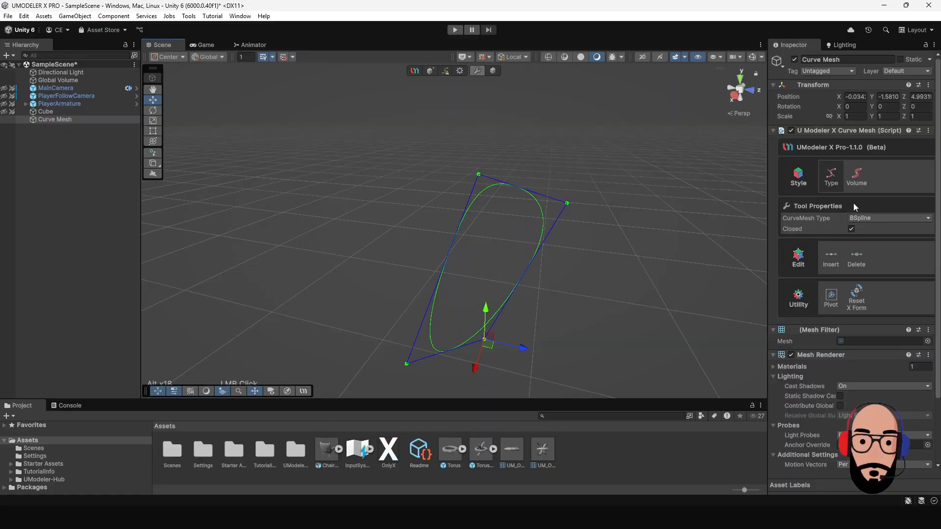
Switch the closed curve's mesh type to Bezier and view the loop.
left_click(875, 216)
left_click(858, 252)
left_click_drag(549, 255, 493, 301, "alt")
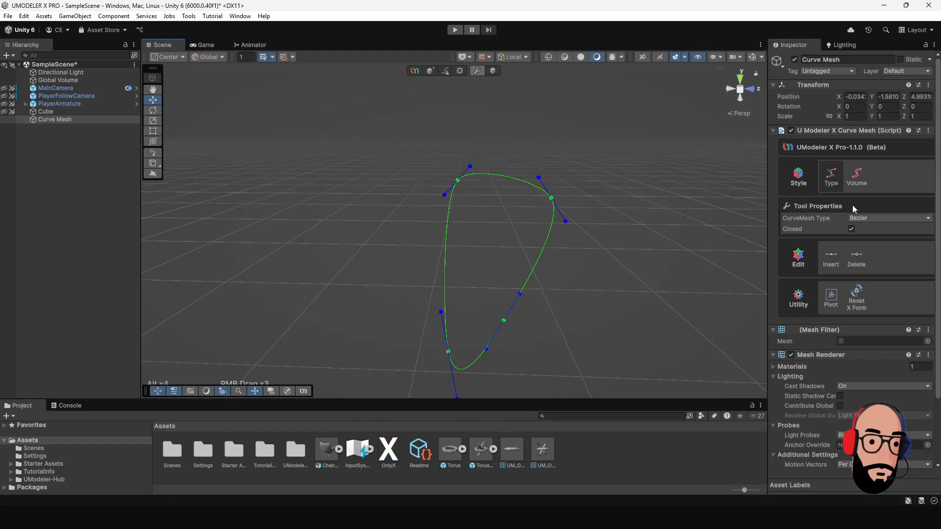
Insert two points on opposite sides of the closed Bezier curve and pull one outward.
left_click(830, 258)
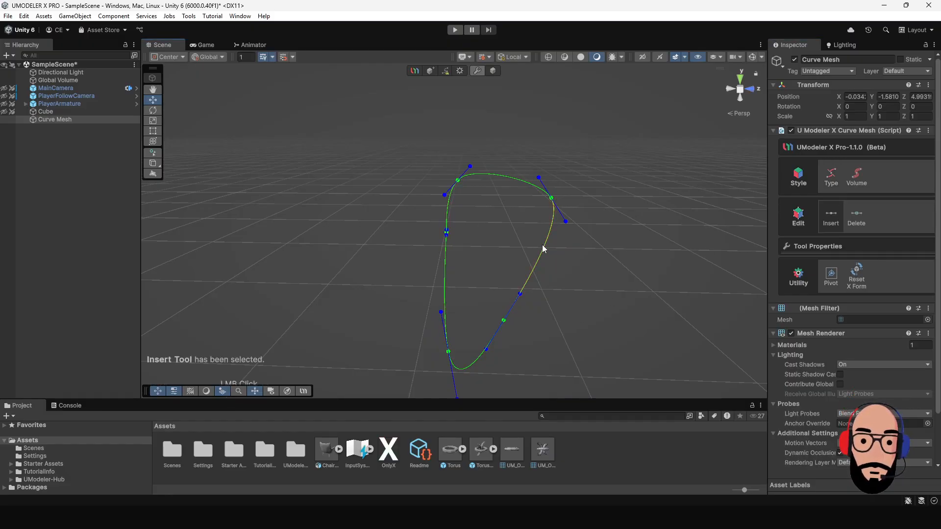
left_click_drag(510, 250, 537, 248, "alt")
left_click_drag(442, 233, 393, 259)
left_click_drag(544, 192, 481, 261, "alt")
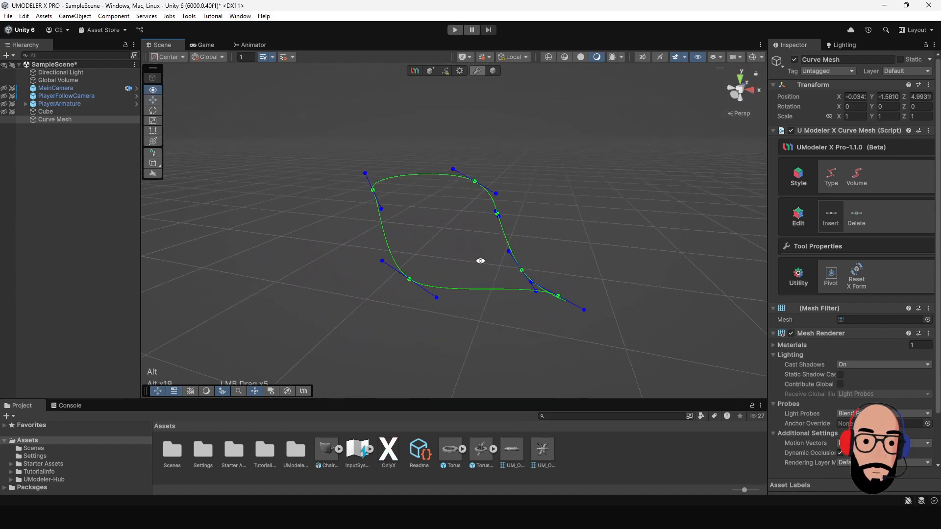
Turn off Closed for the Bezier curve and inspect its two end points.
left_click(836, 178)
left_click_drag(611, 210, 542, 215, "alt")
left_click(851, 229)
left_click_drag(722, 236, 406, 260, "alt")
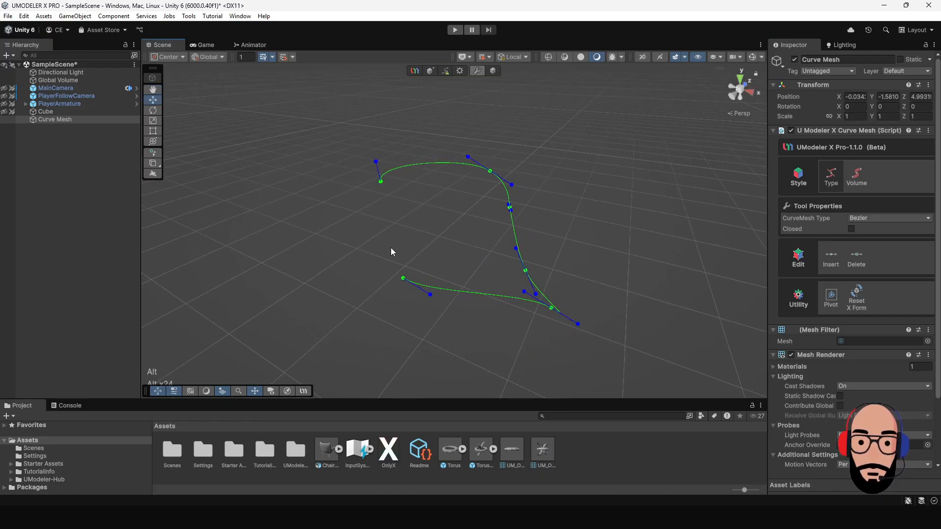
left_click(403, 279)
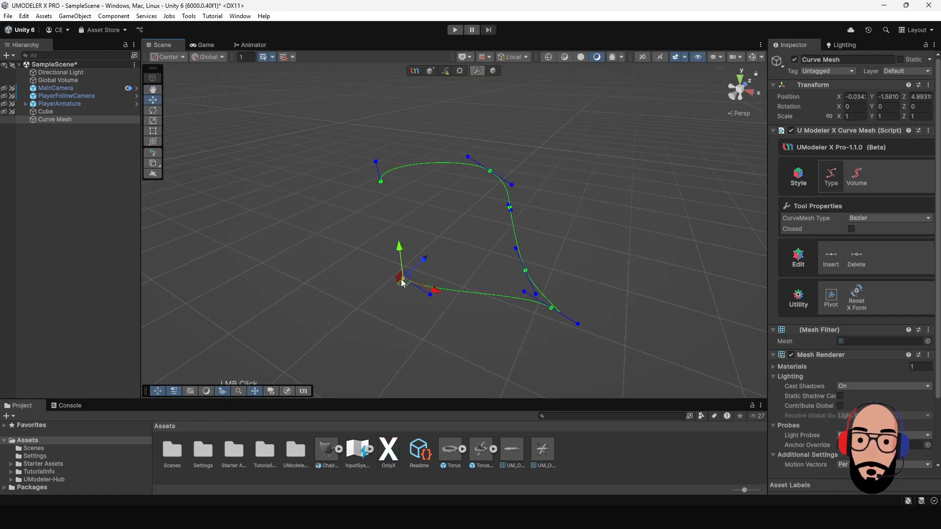
left_click(382, 183)
left_click(402, 279)
Undo the closing, Bezier and point changes back to the open four-point BSpline curve.
key("ctrl+z")
key("ctrl+z")
key("ctrl+z")
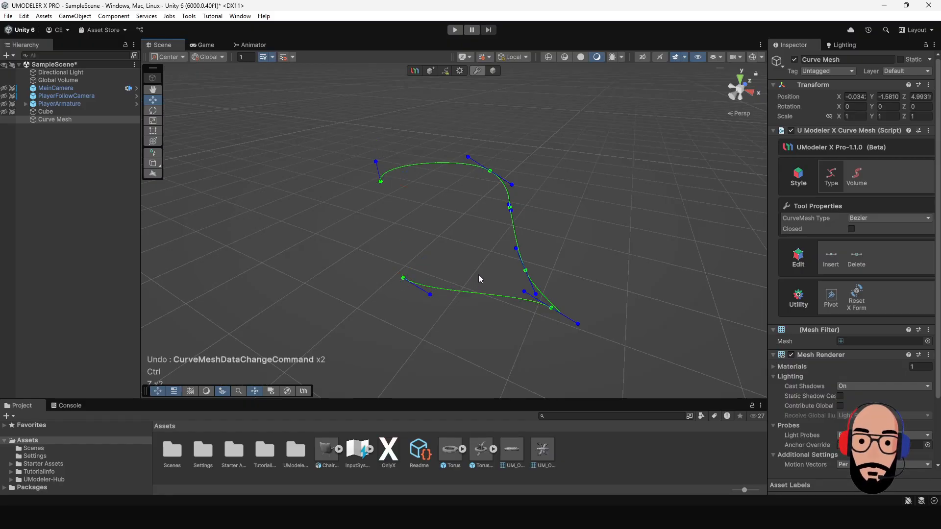
key("ctrl+z")
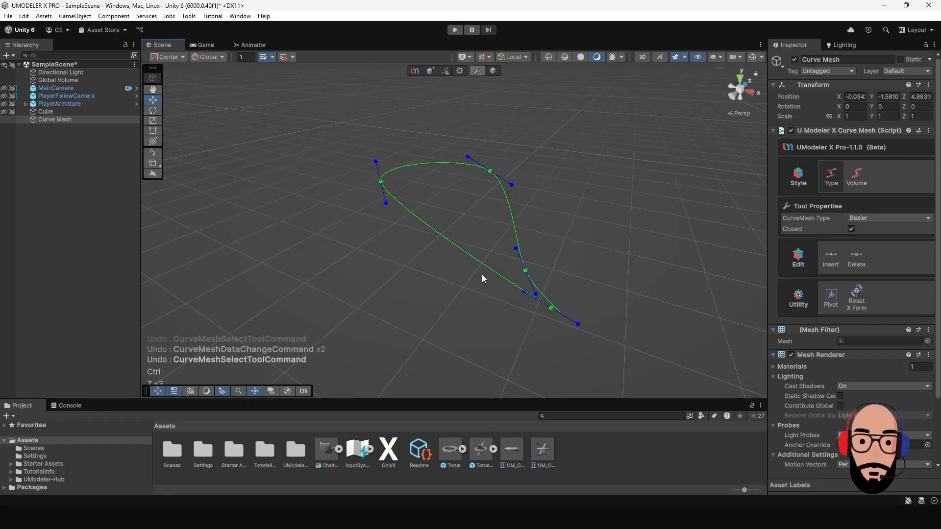
key("ctrl+z")
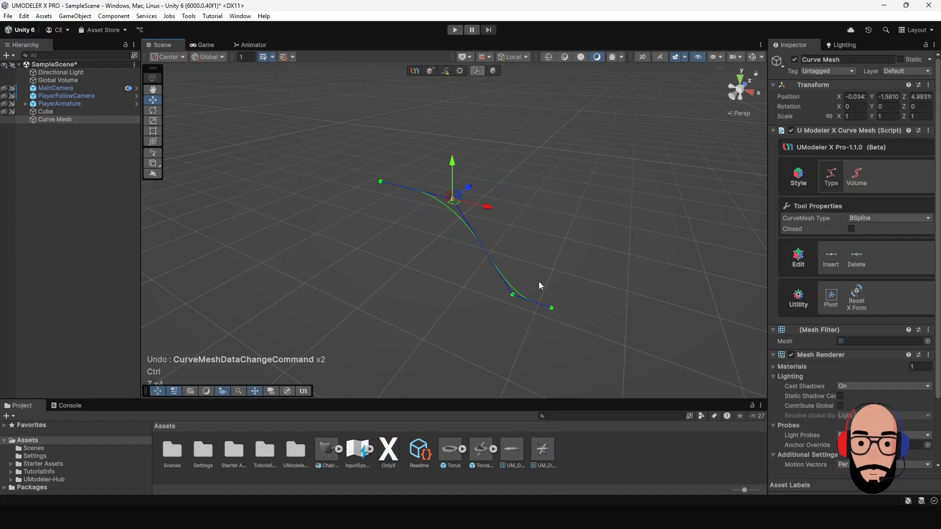
Open the curve's Volume settings and review the available profile types.
left_click_drag(429, 266, 596, 237, "alt")
right_click_drag(520, 215, 592, 270, "alt")
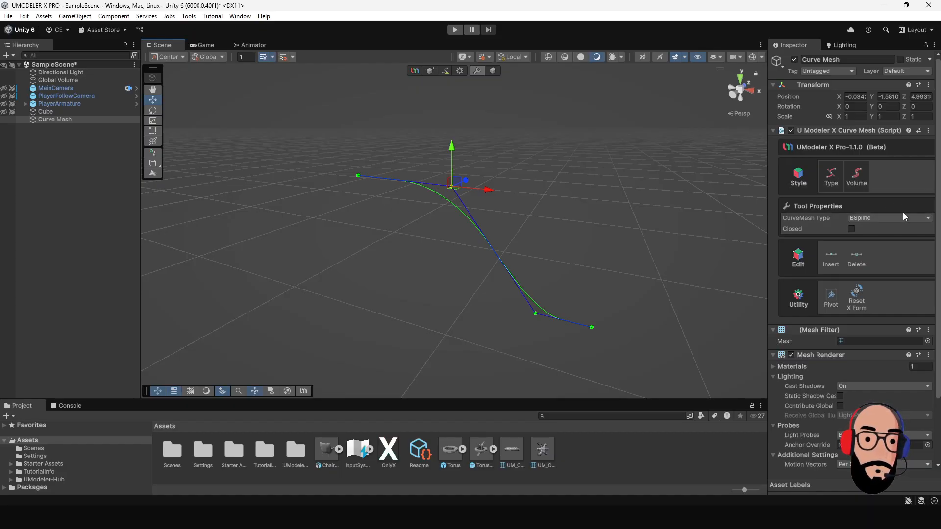
left_click(857, 181)
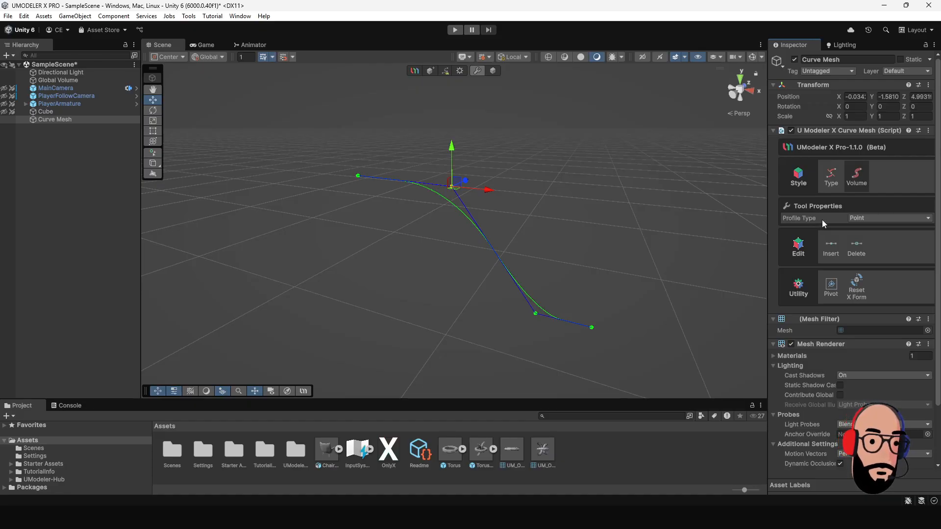
left_click(864, 219)
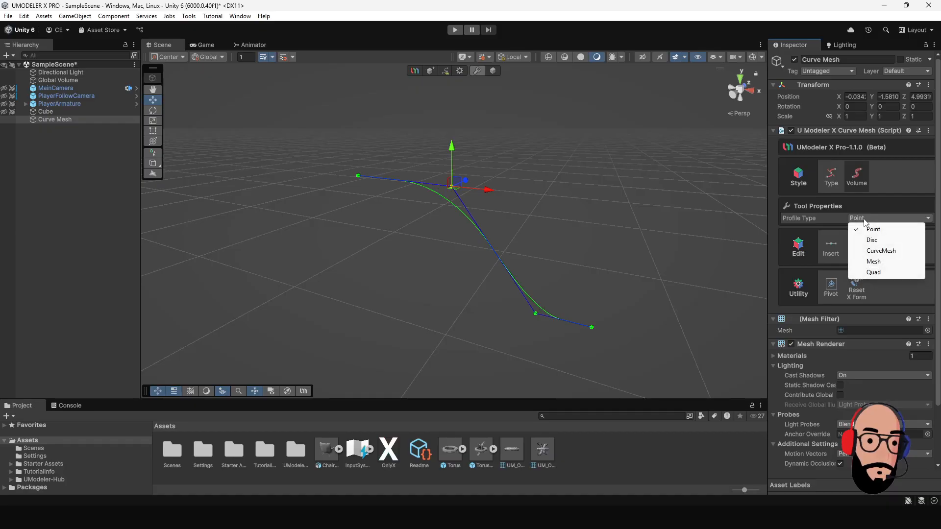
left_click(358, 176)
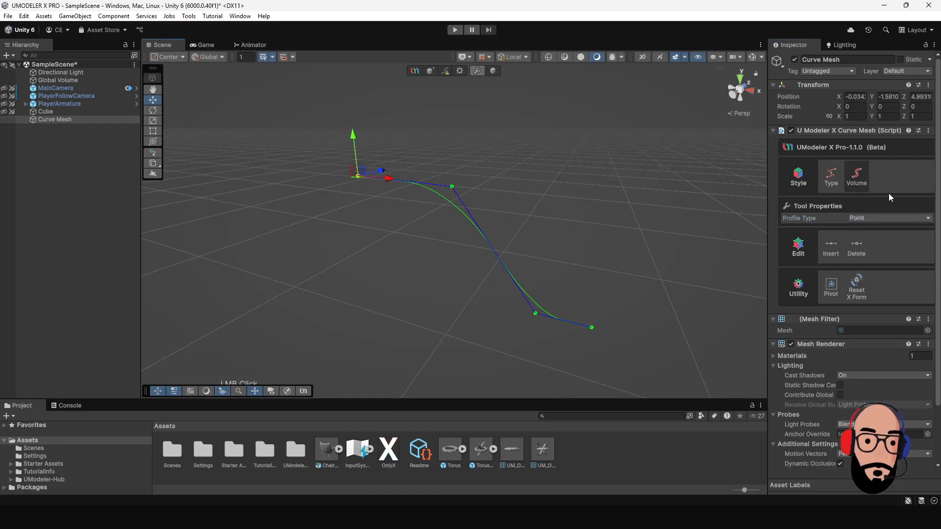
Try Bezier as the curve mesh type and settle on CatmullRom.
left_click(836, 184)
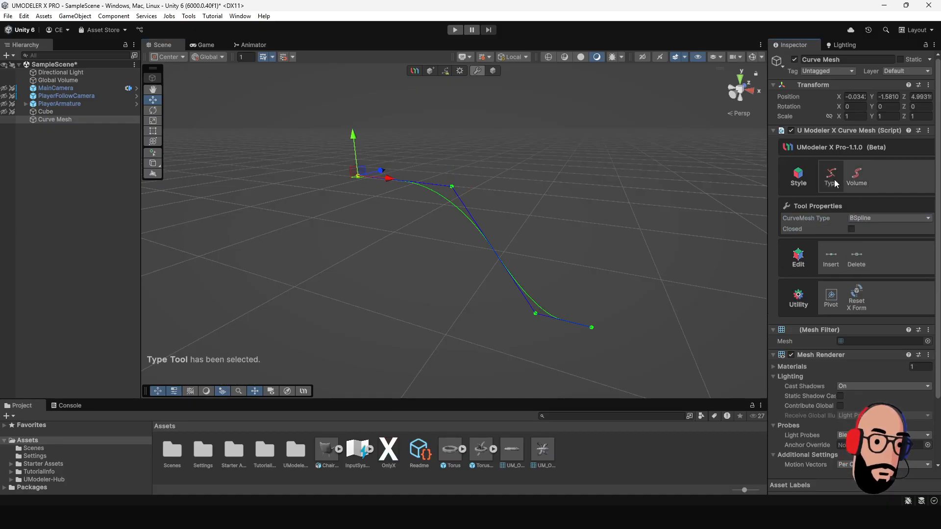
left_click(860, 219)
left_click(884, 252)
left_click(870, 219)
left_click(882, 240)
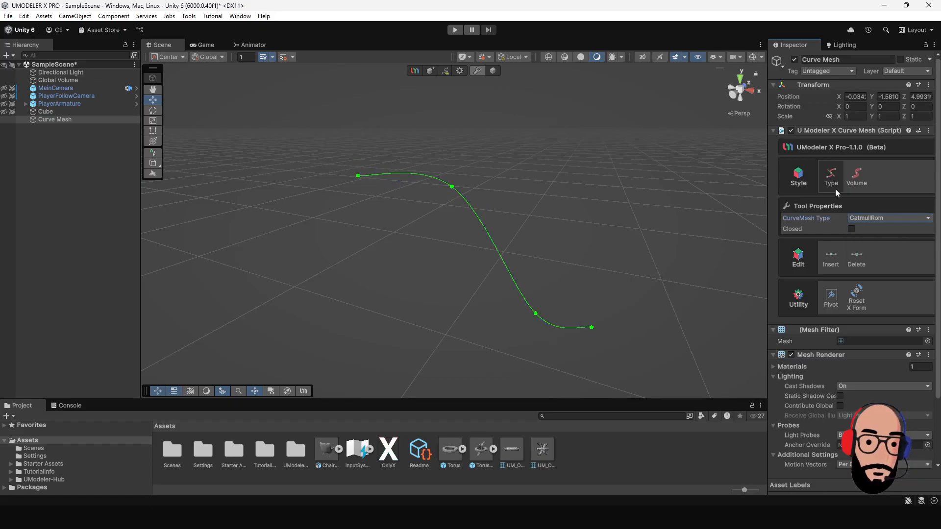
Set the curve volume's Profile Type to Disc.
left_click(858, 178)
left_click(869, 218)
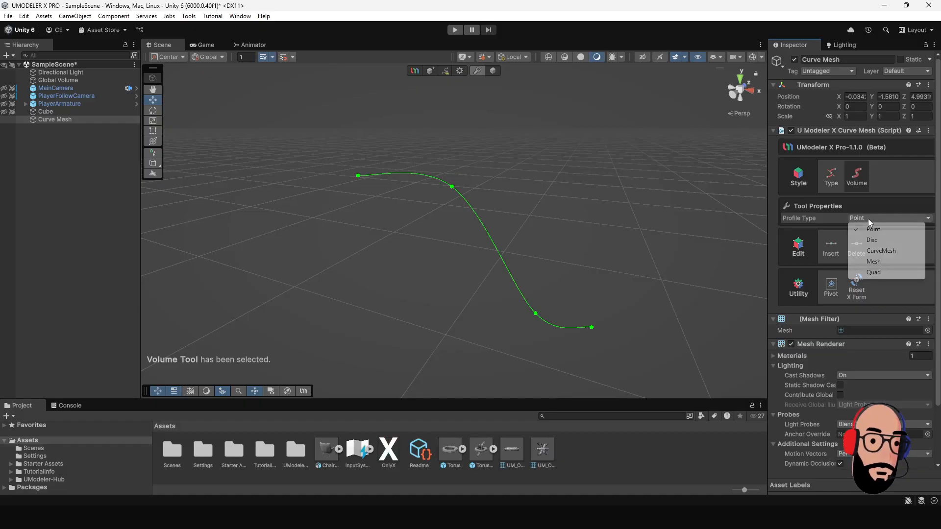
left_click(871, 240)
Examine the disc-profile mesh along the curve and its capped end from several angles.
left_click_drag(655, 215, 624, 213, "alt")
right_click_drag(624, 213, 484, 210, "alt")
left_click_drag(484, 209, 602, 197, "alt")
left_click_drag(372, 206, 498, 204, "alt")
right_click_drag(498, 204, 502, 211, "alt")
left_click_drag(501, 211, 455, 216, "alt")
right_click_drag(455, 216, 532, 240, "alt")
middle_click_drag(531, 240, 540, 266, "alt")
mouse_move(540, 267)
left_mouse_down("alt")
mouse_move(506, 269)
mouse_move(549, 264)
left_mouse_up("alt")
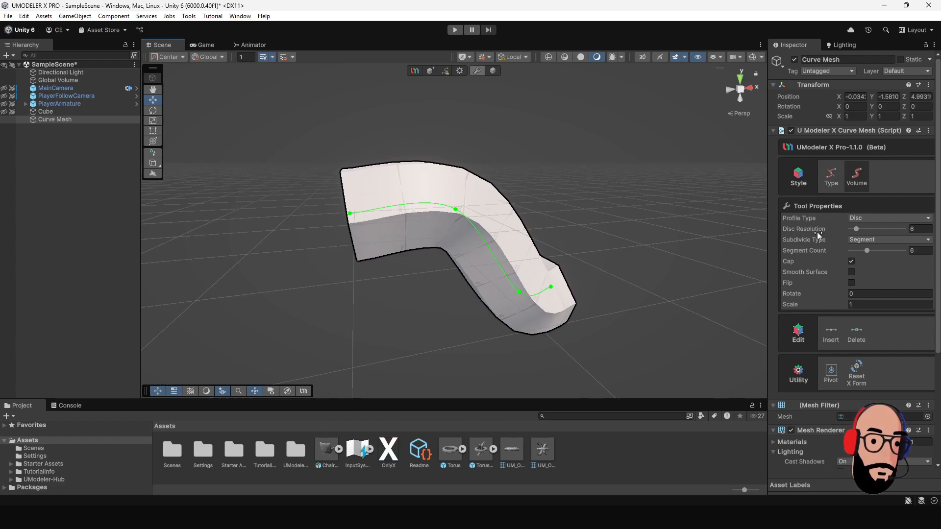
middle_click_drag(534, 232, 699, 245, "alt")
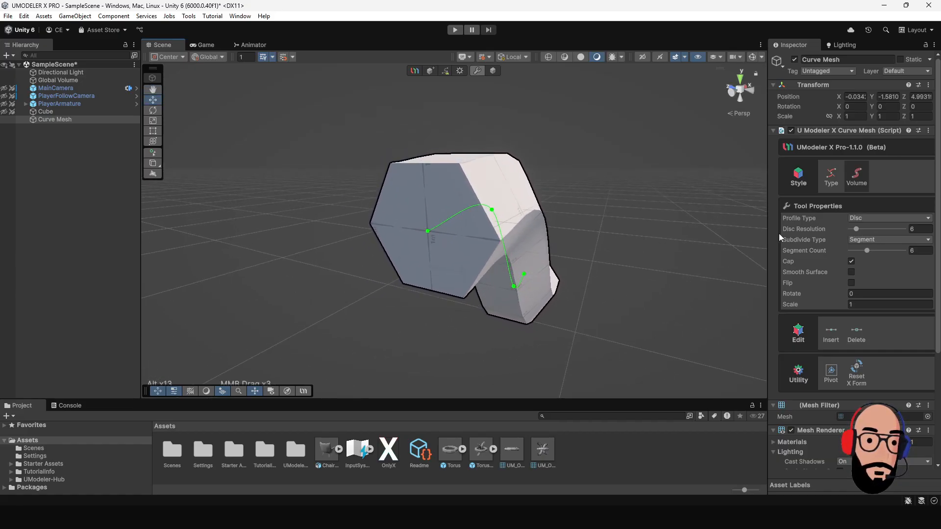
Set the Disc Resolution to 3 and view the triangular profile.
left_click(918, 230)
type("3")
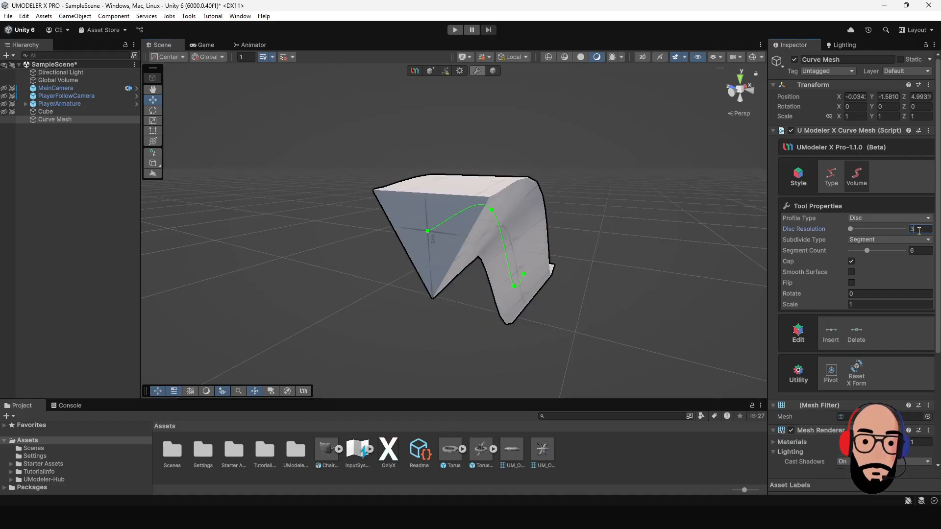
left_click_drag(719, 218, 466, 291, "alt")
right_click_drag(464, 291, 487, 256, "alt")
left_click_drag(487, 256, 591, 254, "alt")
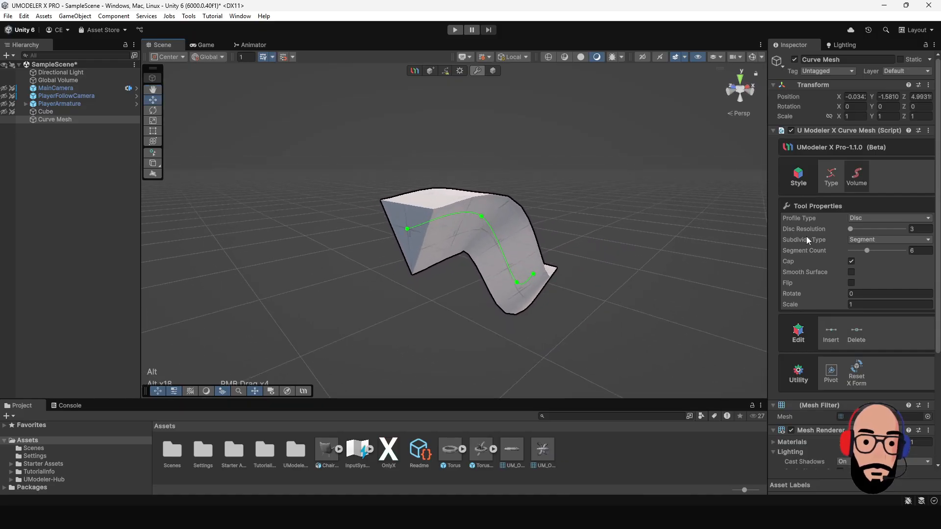
Try a Disc Resolution of 4 and return it to 3 for comparison.
mouse_move(849, 225)
left_mouse_down()
mouse_move(928, 239)
mouse_move(853, 239)
left_mouse_up()
mouse_move(538, 310)
left_mouse_down("alt")
mouse_move(273, 269)
mouse_move(523, 300)
left_mouse_up("alt")
middle_click_drag(524, 300, 634, 292, "alt")
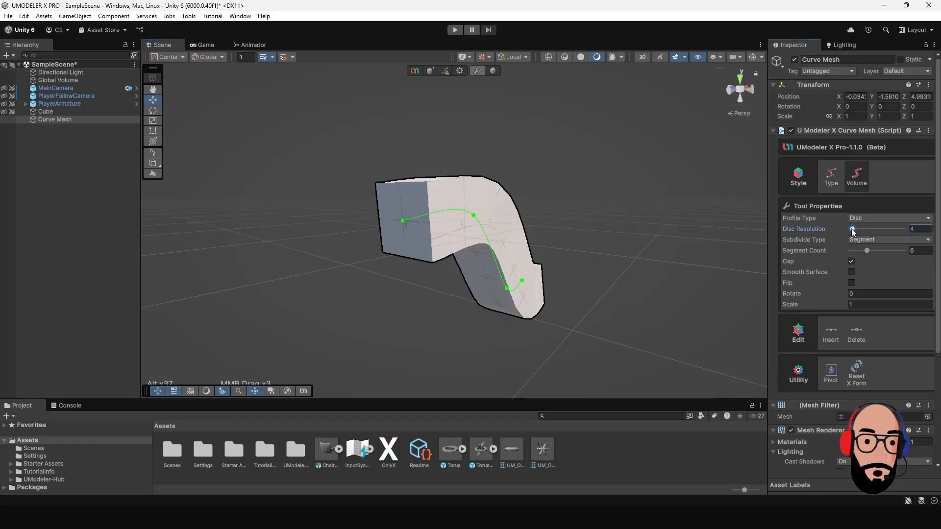
left_click_drag(852, 229, 850, 228)
left_click_drag(589, 255, 457, 249, "alt")
left_click_drag(489, 196, 873, 227, "alt")
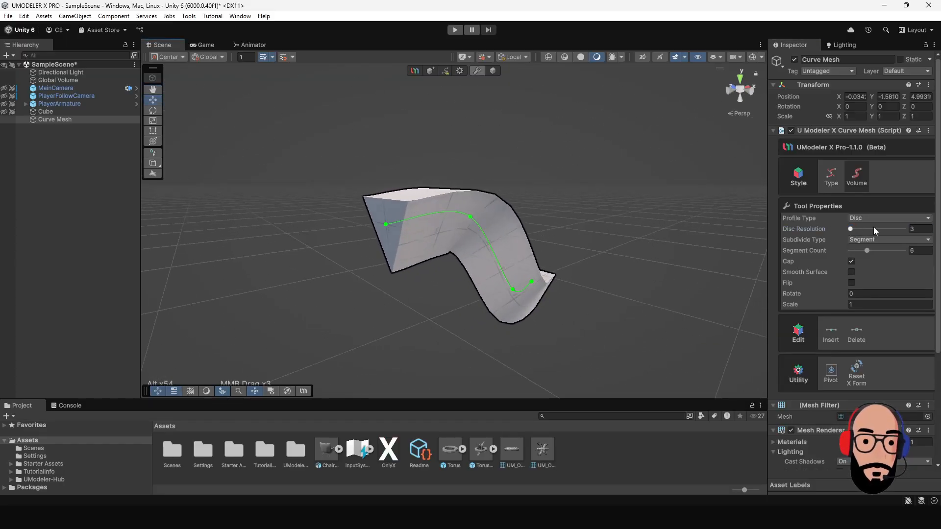
Set the Disc Resolution to 4 for a four-sided profile.
left_click(917, 229)
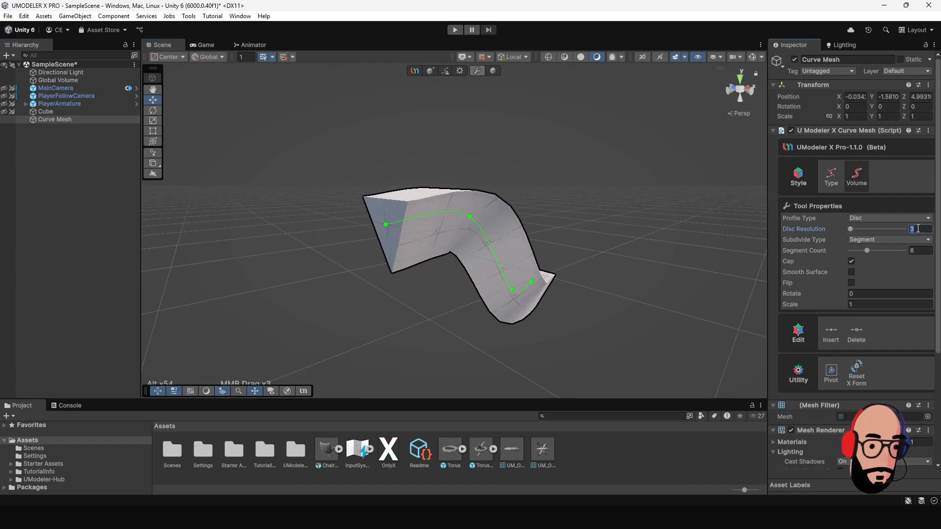
type("4")
left_click_drag(602, 297, 547, 247, "alt")
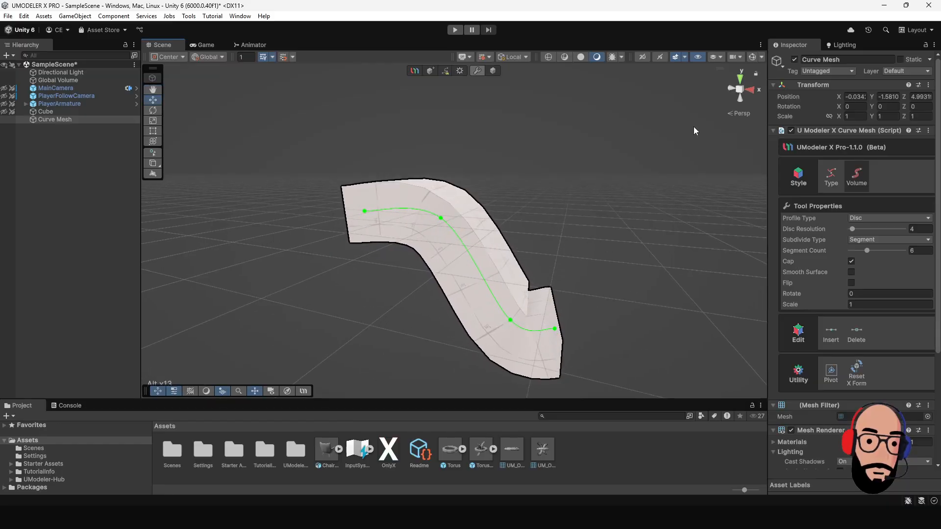
Switch the scene view to shaded wireframe and inspect the mesh's segment edges.
left_click(565, 57)
mouse_move(593, 169)
left_mouse_down("alt")
mouse_move(393, 178)
mouse_move(586, 180)
mouse_move(629, 165)
left_mouse_up("alt")
right_click_drag(571, 201, 594, 281, "alt")
middle_click_drag(579, 344, 573, 312, "alt")
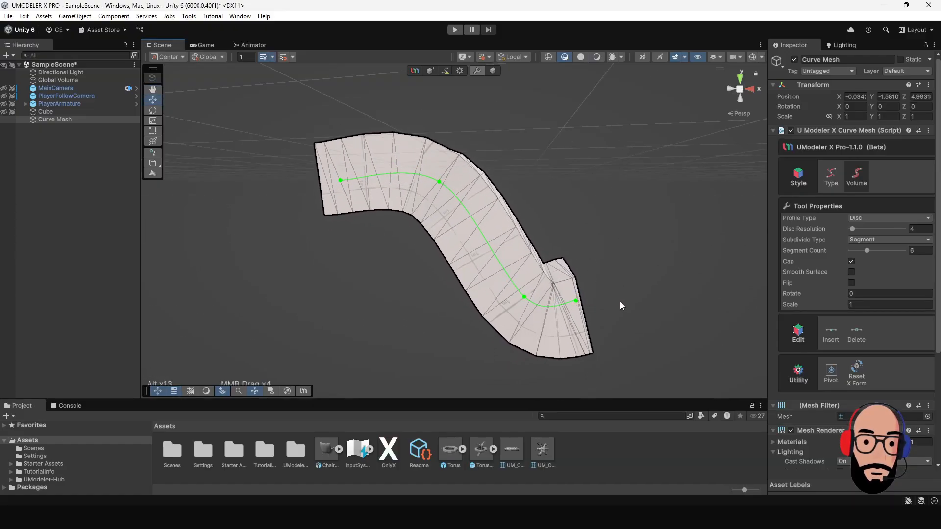
Set Disc Resolution to 26 and Segment Count to 2, and pull the curve's last point outward.
left_click_drag(867, 251, 893, 235)
right_click_drag(602, 295, 586, 270, "alt")
left_click_drag(586, 269, 686, 323, "alt")
left_click(546, 301)
left_click_drag(506, 295, 705, 282, "alt")
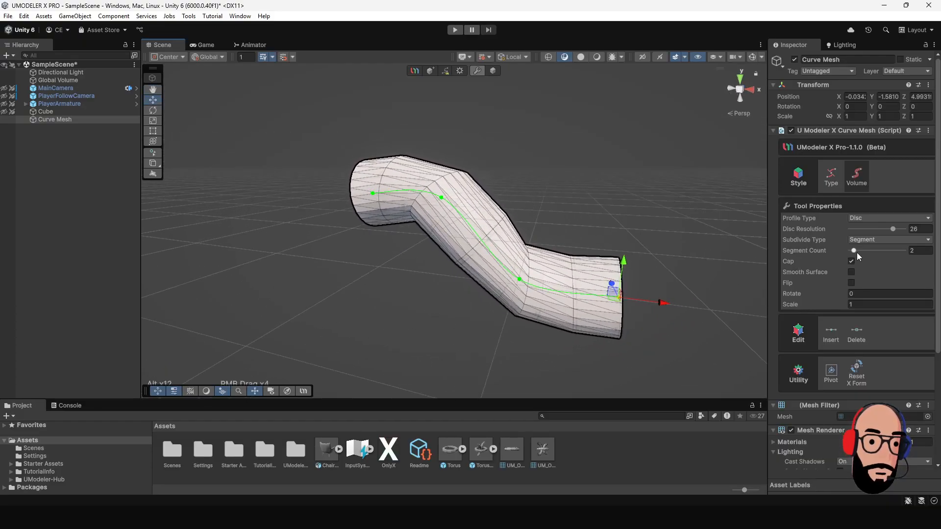
Lengthen the tube's first section by repositioning its points, and set the Segment Count to 4.
middle_click_drag(439, 231, 466, 283, "alt")
left_click_drag(466, 283, 315, 239, "alt")
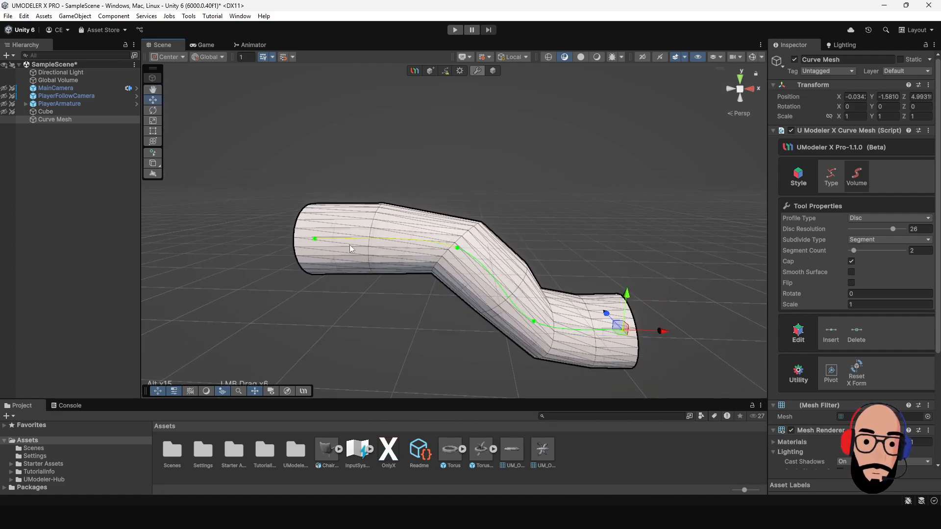
left_click(459, 250)
mouse_move(495, 249)
left_mouse_down()
mouse_move(527, 249)
mouse_move(497, 249)
left_mouse_up()
left_click_drag(855, 251, 861, 253)
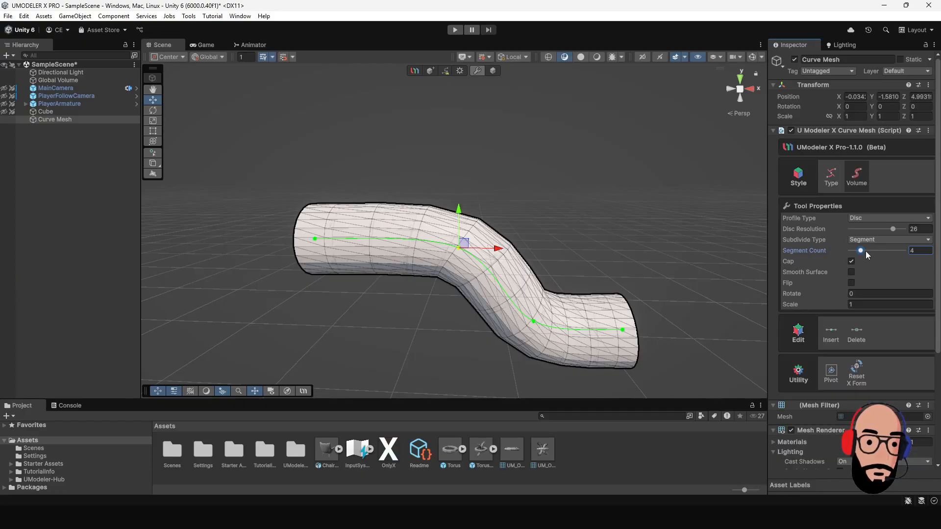
Reduce the tube's Segment Count to 1 and its Disc Resolution to 3.
mouse_move(863, 251)
left_mouse_down()
mouse_move(903, 251)
mouse_move(876, 259)
left_mouse_up()
left_click_drag(865, 258, 852, 260)
left_click_drag(582, 280, 396, 230, "alt")
left_click_drag(403, 291, 531, 275, "alt")
left_click_drag(893, 229, 851, 229)
left_click_drag(613, 267, 584, 256, "alt")
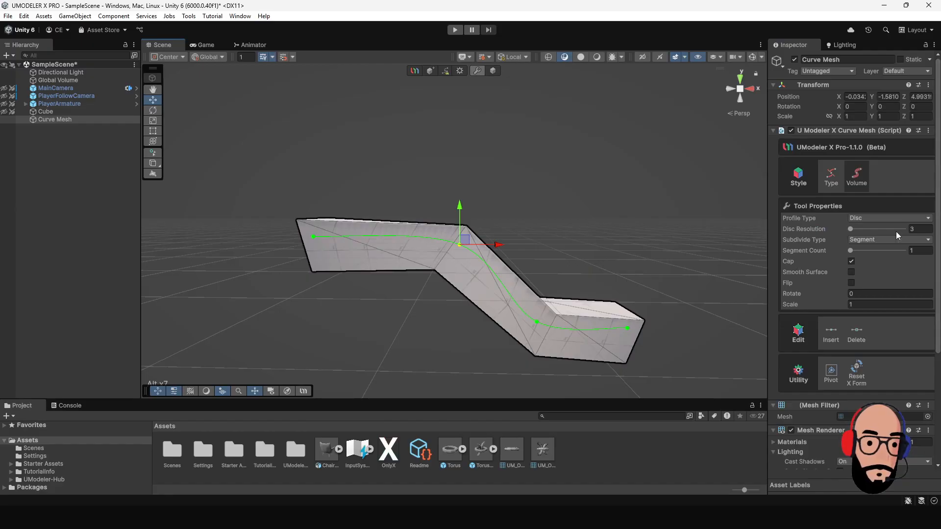
Set Disc Resolution to 17 and Segment Count to 6, and try another Subdivide Type before returning to Segment.
left_click_drag(850, 229, 868, 251)
left_click(861, 239)
left_click(875, 263)
left_click_drag(630, 267, 553, 280, "alt")
right_click_drag(554, 283, 524, 262, "alt")
left_click(863, 240)
left_click(863, 252)
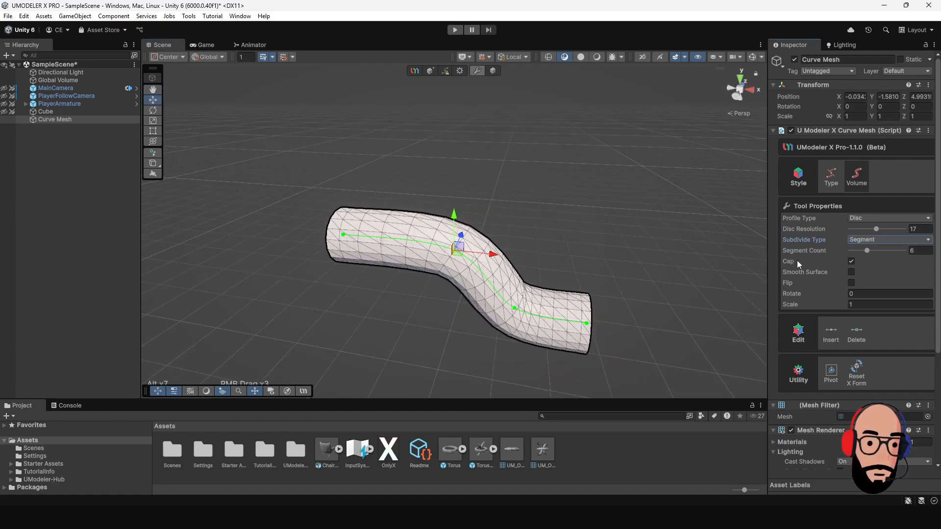
Turn off Cap to open the tube's ends, and inspect both ends.
left_click_drag(441, 196, 614, 240, "alt")
right_click_drag(613, 240, 637, 240, "alt")
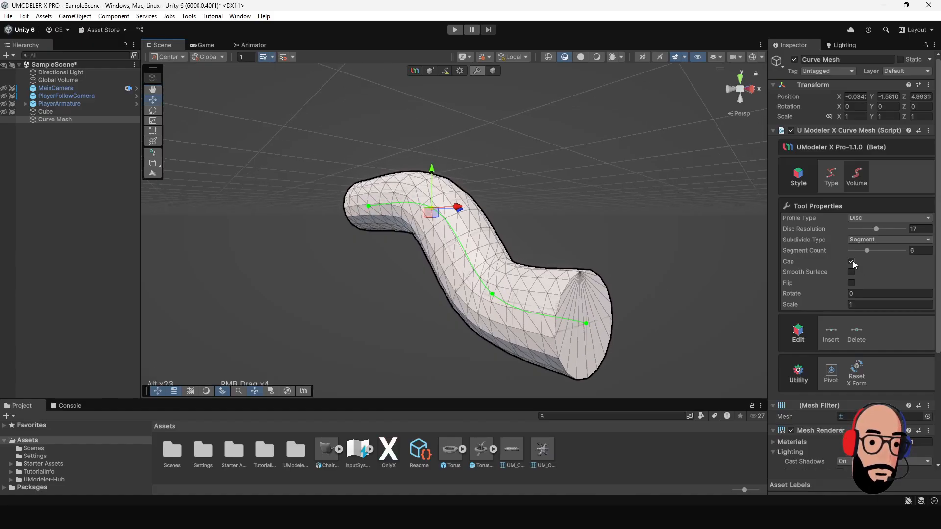
left_click(851, 261)
left_click_drag(681, 268, 398, 218, "alt")
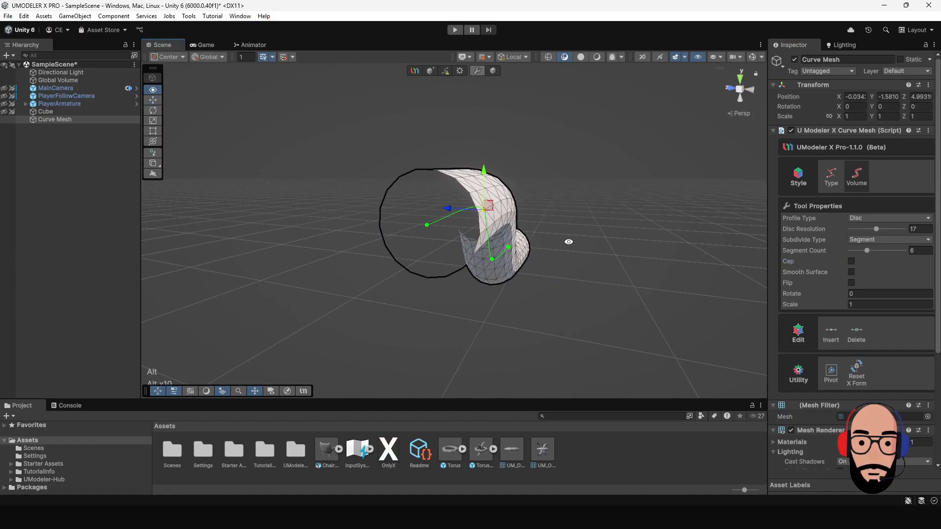
left_click_drag(448, 202, 490, 241, "alt")
middle_click_drag(551, 255, 528, 239)
left_click_drag(451, 226, 500, 243, "alt")
left_click_drag(754, 272, 818, 289, "alt")
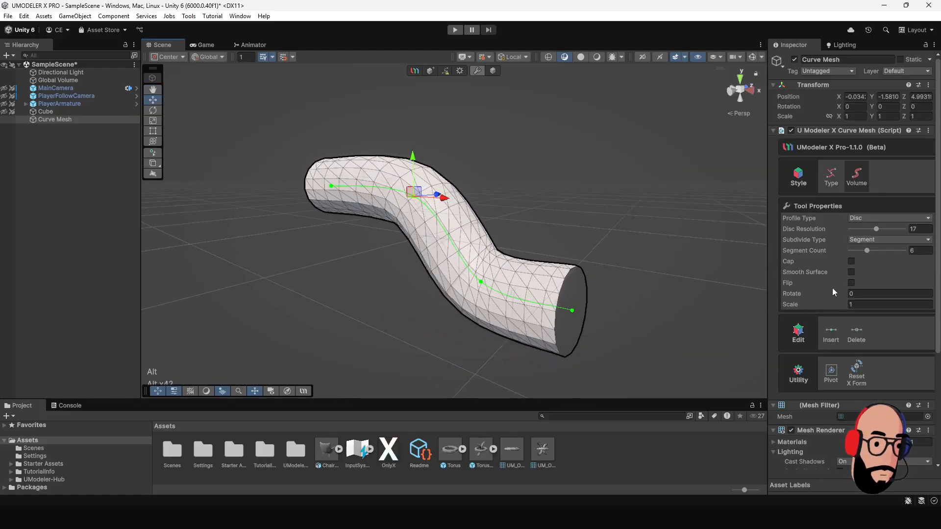
Switch the scene view to shaded and compare the tube with Smooth Surface on and off, leaving it off.
left_click(851, 272)
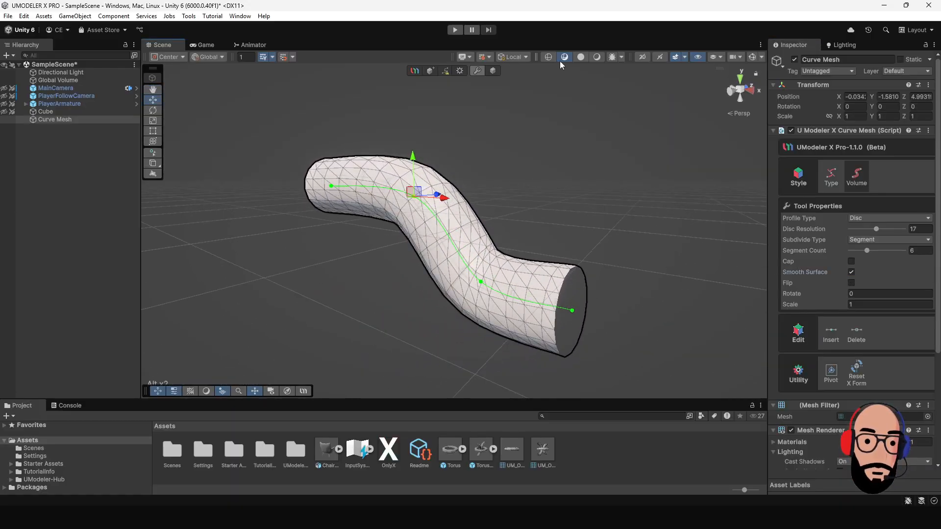
left_click(595, 57)
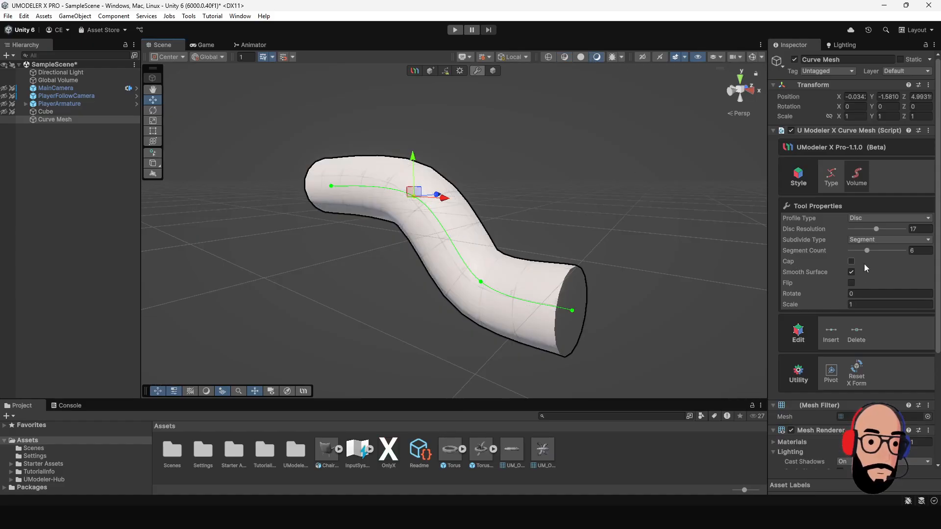
left_click(851, 273)
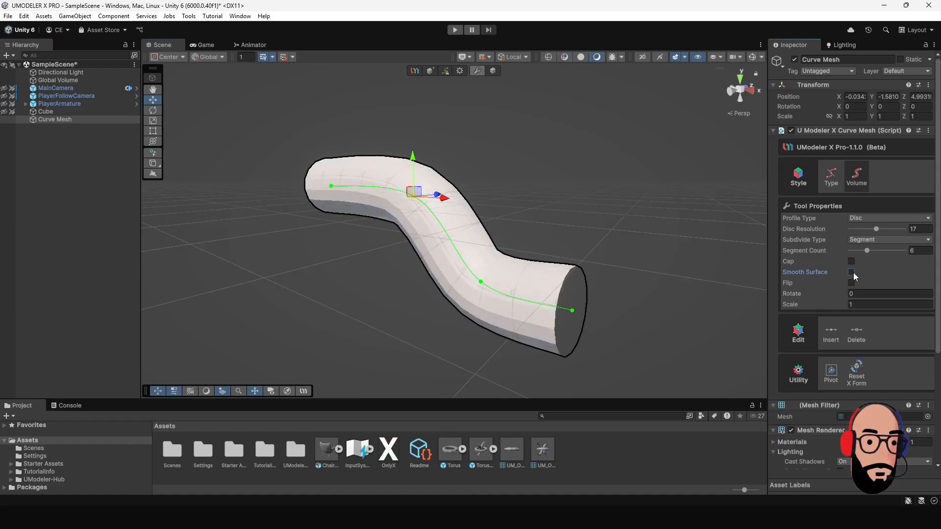
left_click_drag(495, 307, 501, 269, "alt")
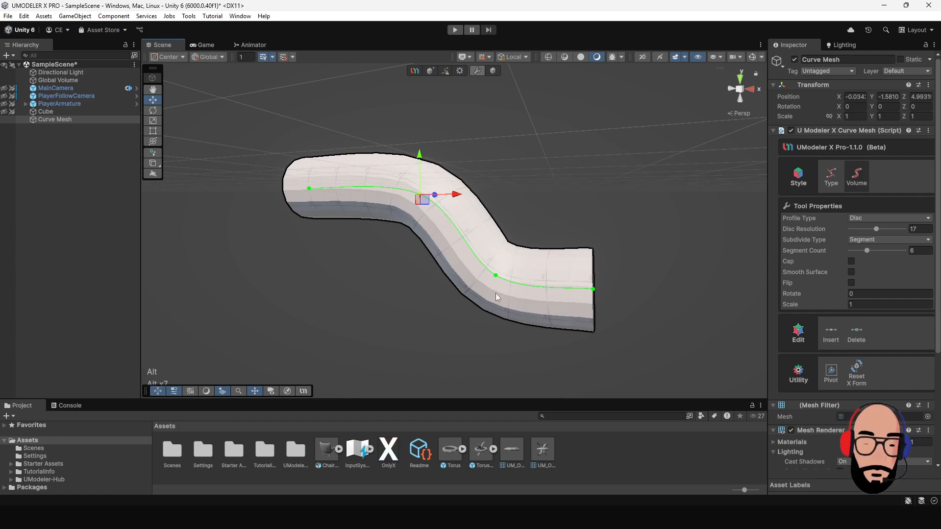
left_click(851, 272)
left_click_drag(704, 277, 444, 225, "alt")
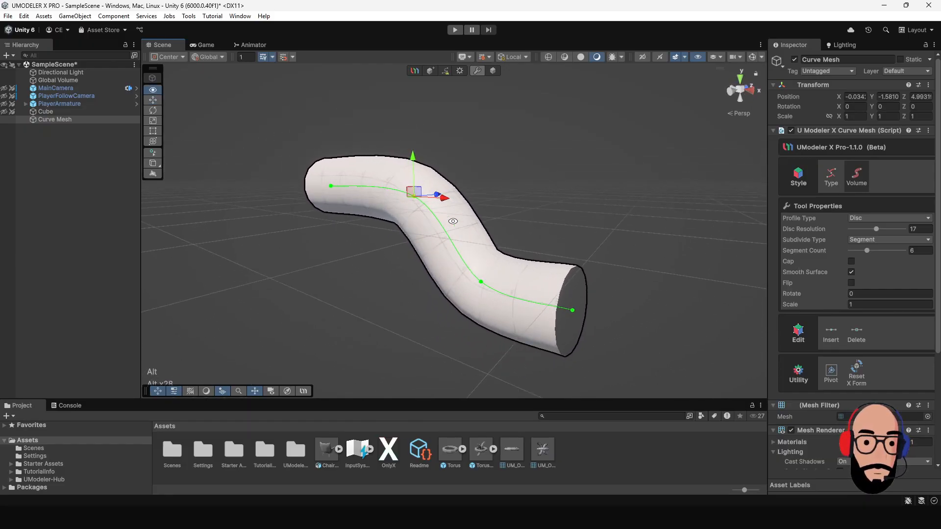
left_click(854, 271)
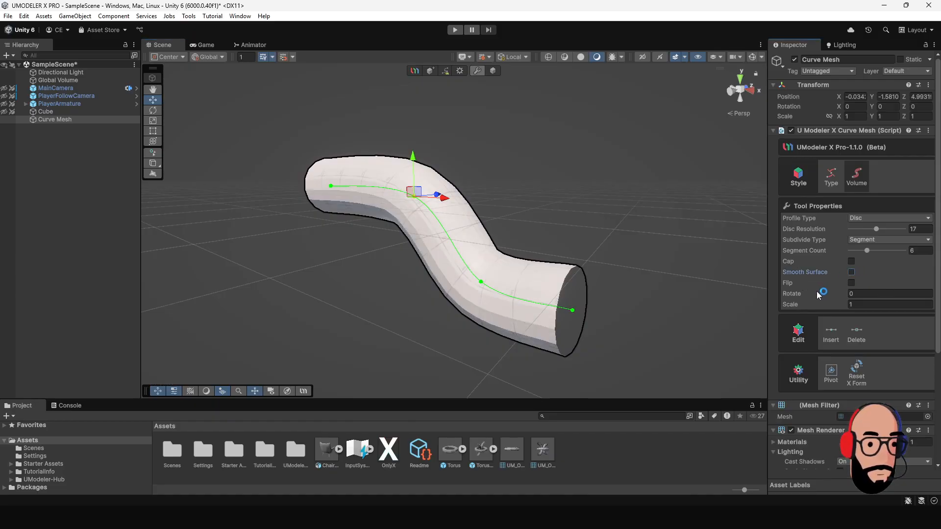
Flip the tube's faces and inspect the mesh from both open ends.
left_click(851, 283)
left_click_drag(486, 235, 685, 244, "alt")
left_click_drag(419, 196, 592, 242, "alt")
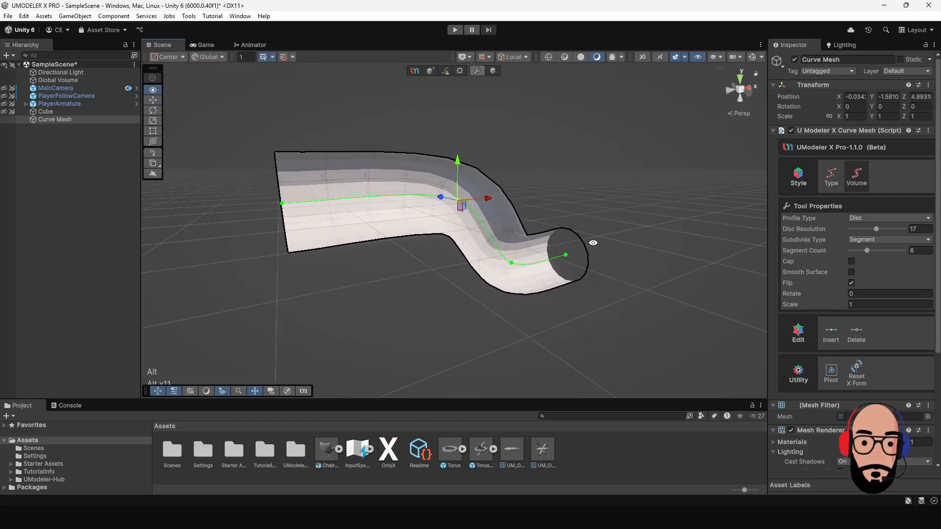
right_click_drag(459, 235, 494, 279, "alt")
left_click_drag(412, 245, 469, 212, "alt")
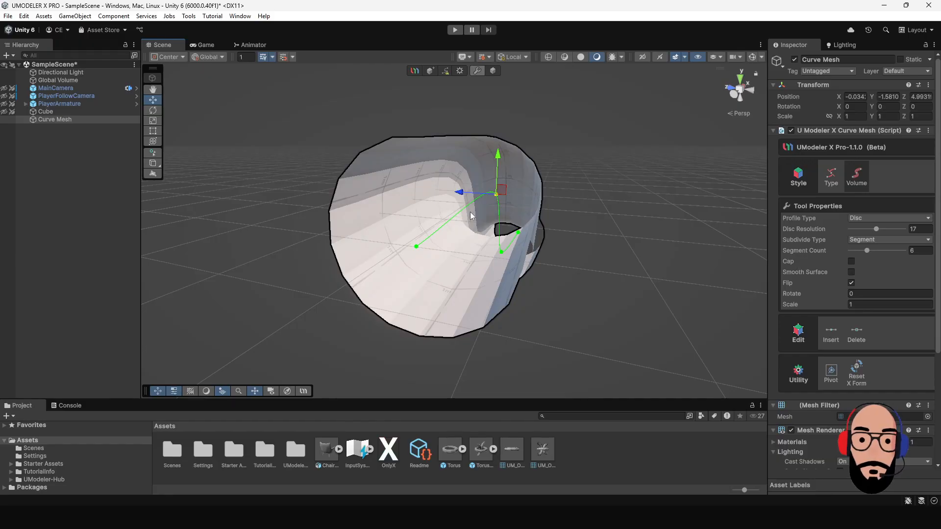
left_click_drag(470, 211, 334, 236, "alt")
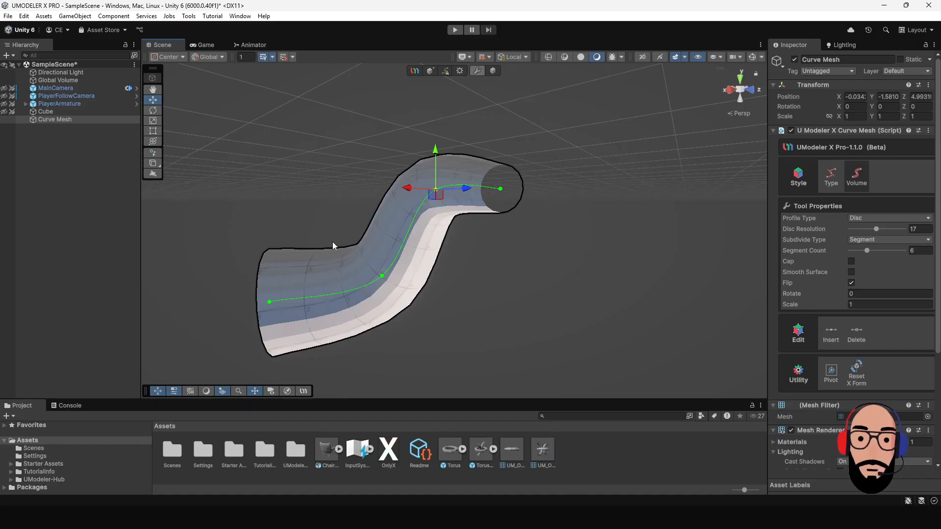
left_click_drag(334, 214, 505, 257, "alt")
Adjust the tube's Rotate value to 1.05, and try a different Scale before undoing that change.
left_click(833, 293)
key("ctrl+z")
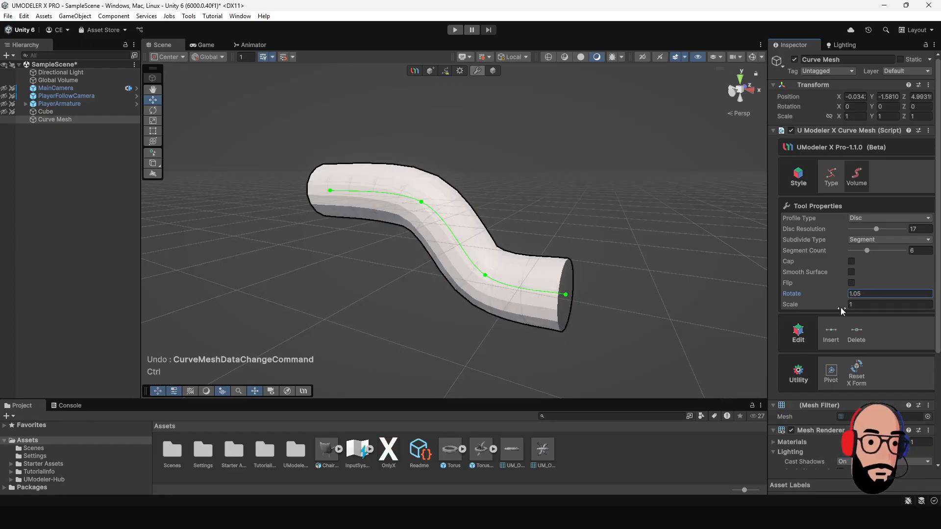
left_click_drag(839, 304, 849, 304)
key("ctrl+z")
key("ctrl+z")
key("ctrl+z")
key("ctrl+z")
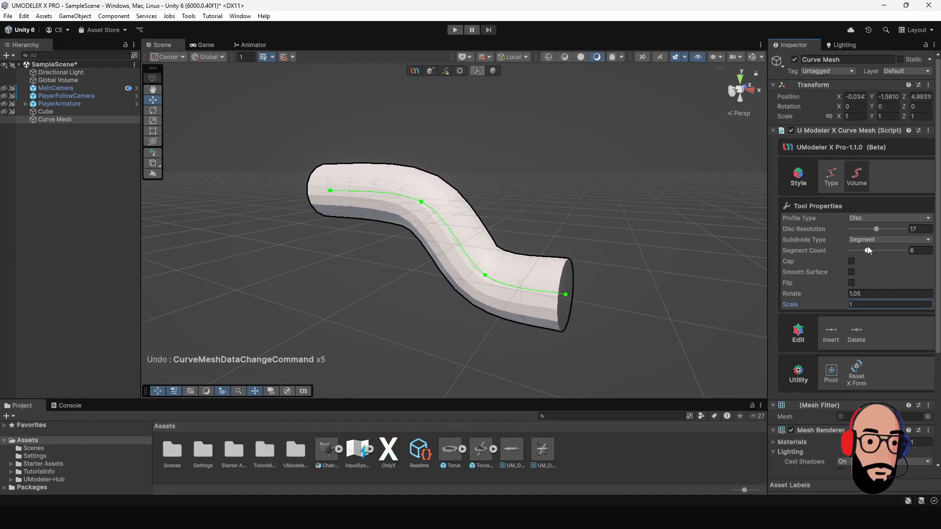
Change the Profile Type from Disc to CurveMesh and examine the curve in the scene.
left_click_drag(592, 269, 569, 215, "alt")
mouse_move(621, 252)
left_mouse_down("alt")
mouse_move(498, 236)
mouse_move(629, 243)
left_mouse_up("alt")
left_click(877, 218)
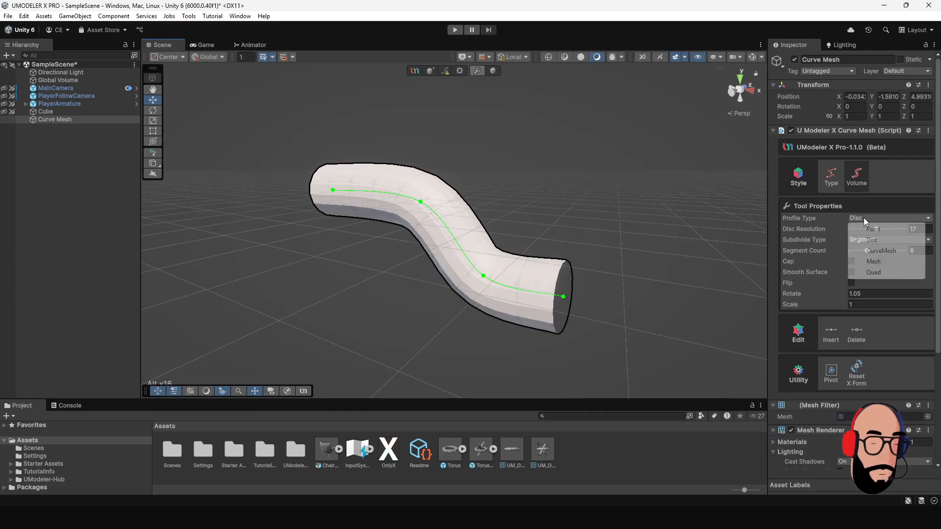
left_click(872, 252)
left_click_drag(612, 214, 629, 244, "alt")
right_click_drag(533, 251, 546, 262, "alt")
left_click_drag(545, 263, 582, 248, "alt")
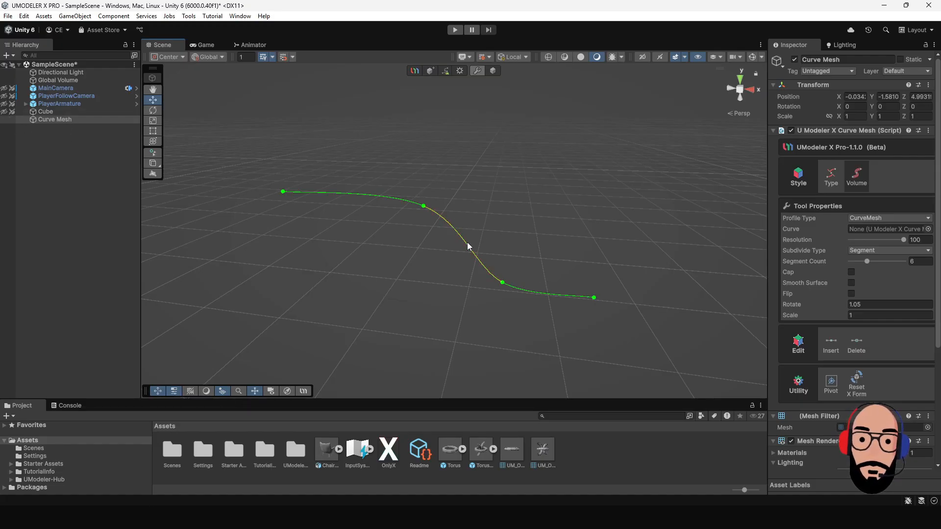
Assign the Curve Mesh object as its own profile curve and inspect the surface from several angles.
left_click_drag(45, 119, 863, 231)
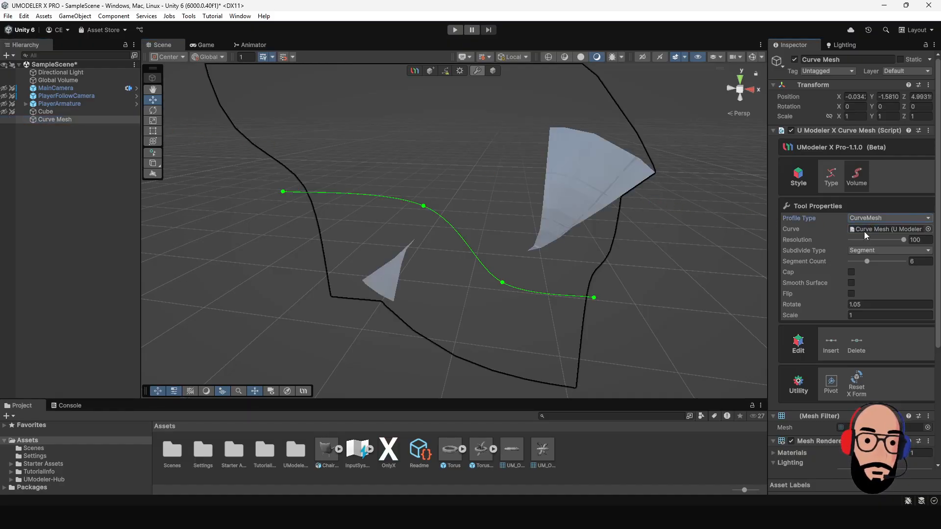
left_click_drag(569, 279, 613, 211, "alt")
left_click_drag(557, 180, 610, 193)
left_click_drag(319, 266, 229, 275)
right_click_drag(229, 275, 465, 246, "alt")
left_click_drag(465, 245, 458, 267, "alt")
left_click_drag(457, 190, 489, 237, "alt")
left_click_drag(410, 251, 384, 235)
left_click_drag(417, 278, 605, 128, "alt")
right_click_drag(568, 245, 495, 246, "alt")
left_click_drag(495, 246, 348, 290, "alt")
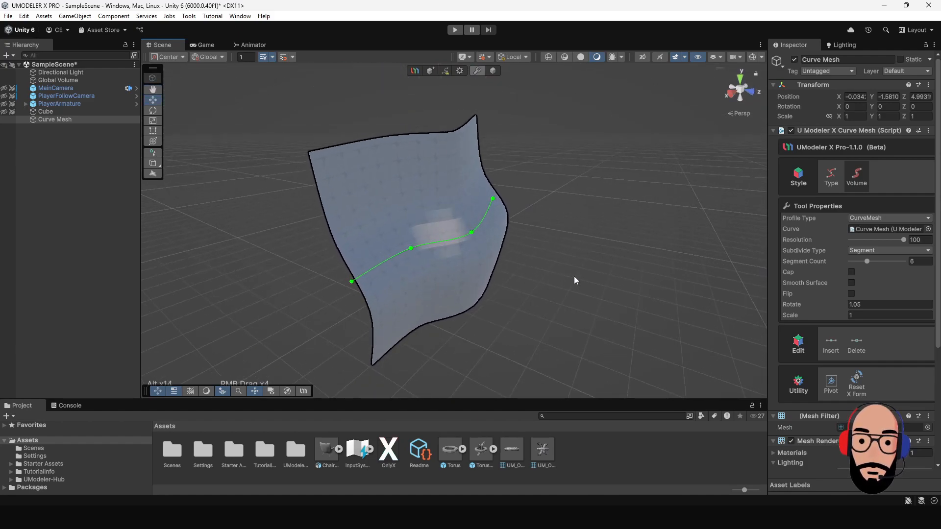
Insert two points on the curve, one in each of two neighbouring spans, and move one to bend the surface.
left_click(830, 345)
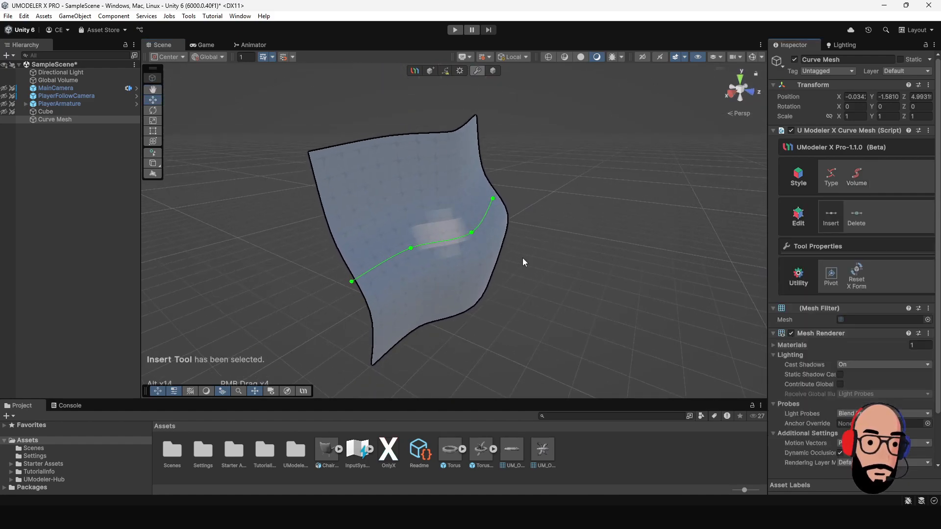
left_click(442, 242)
left_click(386, 262)
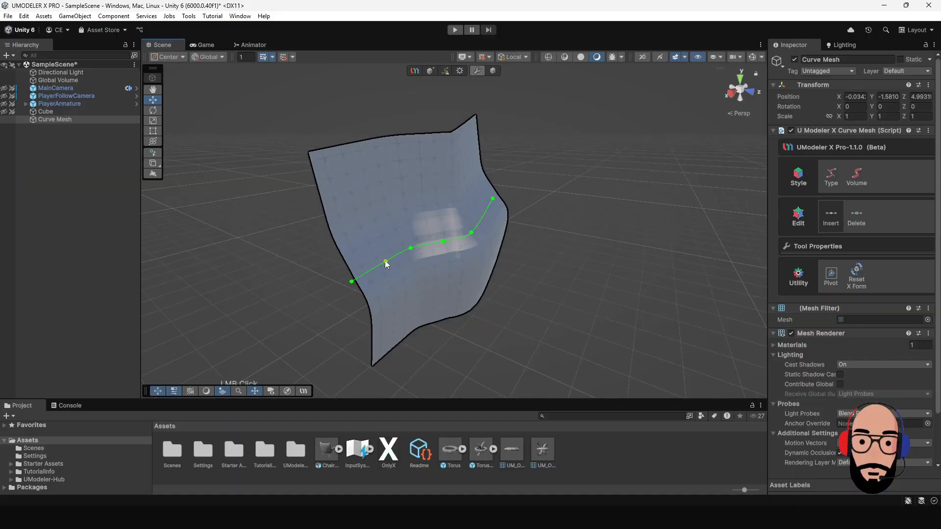
double_click(386, 263)
left_click_drag(393, 266, 438, 280)
left_click_drag(500, 273, 512, 239, "alt")
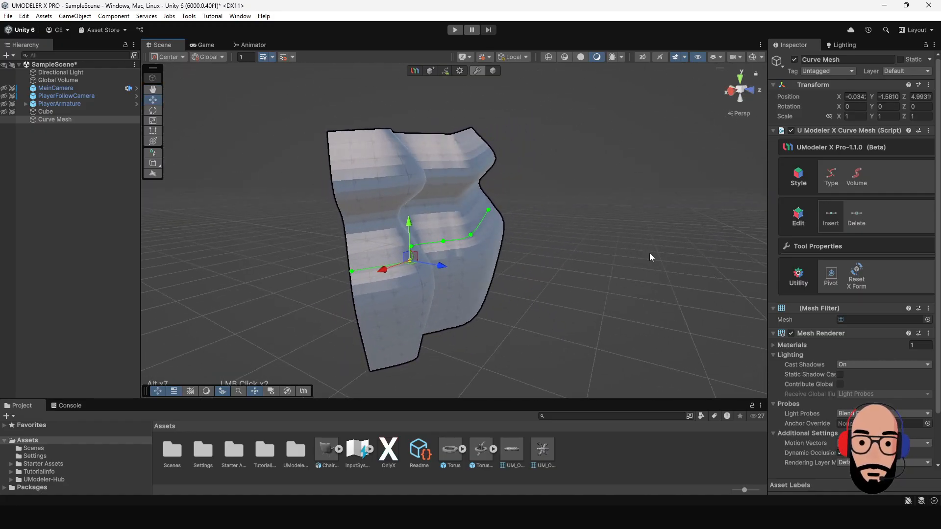
Undo the point move and insertions, and return to the volume settings.
key("ctrl+z")
key("ctrl+z")
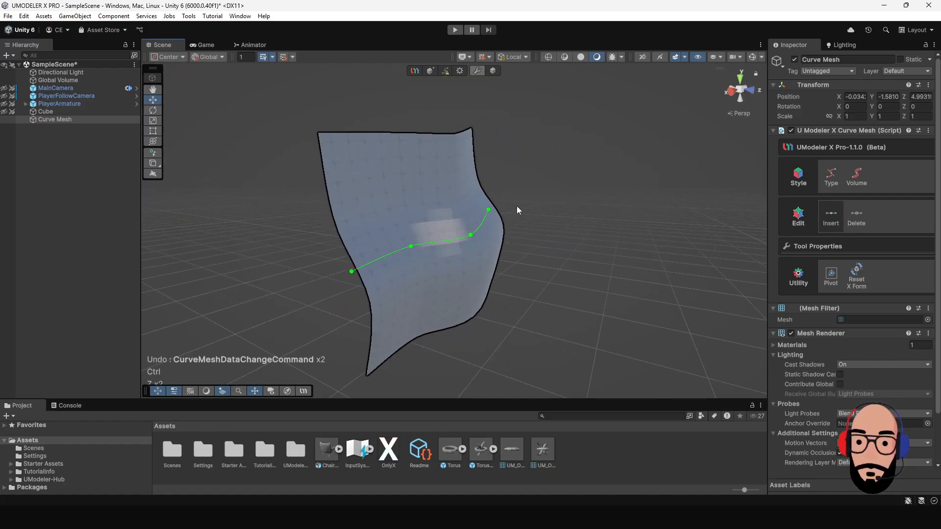
key("ctrl+z")
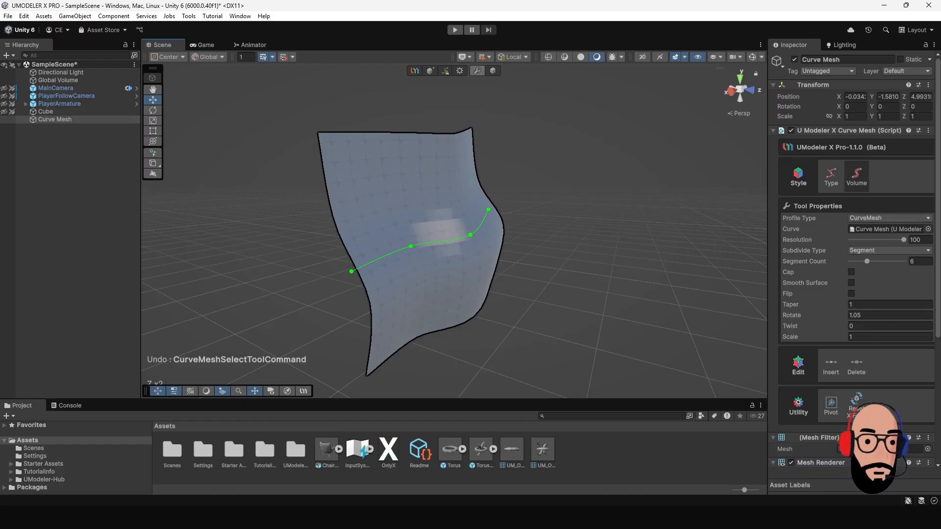
Clear the profile curve to None and change the Profile Type to Mesh.
left_click(927, 229)
double_click(353, 229)
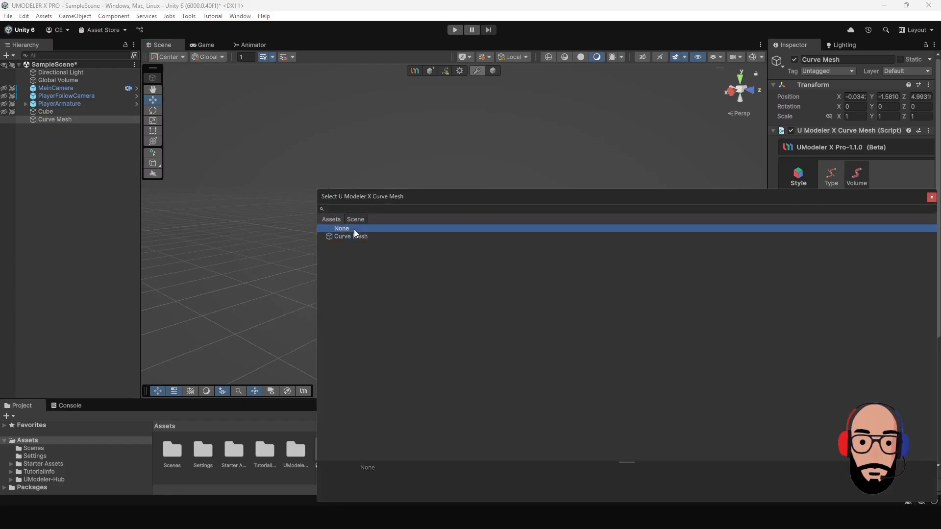
left_click_drag(445, 237, 474, 251, "alt")
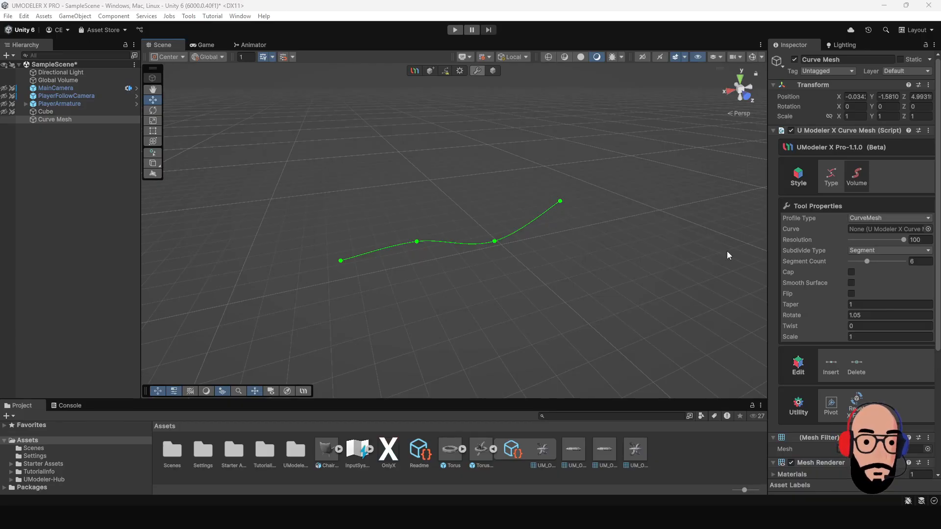
left_click(863, 219)
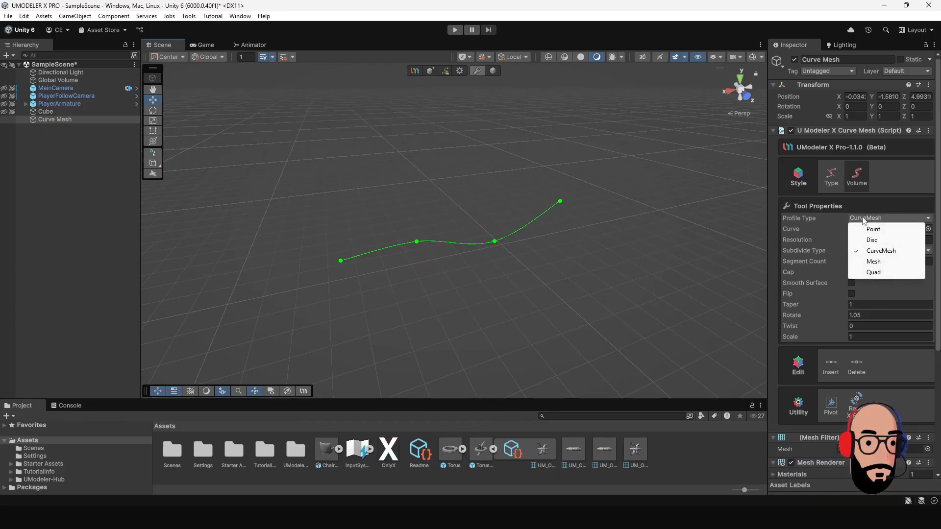
left_click(872, 262)
scroll(458, 237, "up", 2)
left_click_drag(452, 241, 495, 233, "alt")
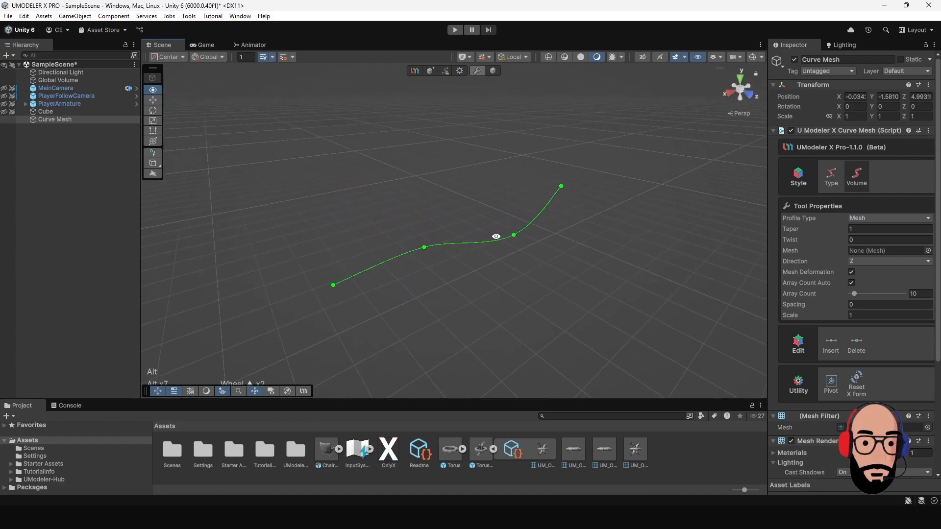
left_click(493, 449)
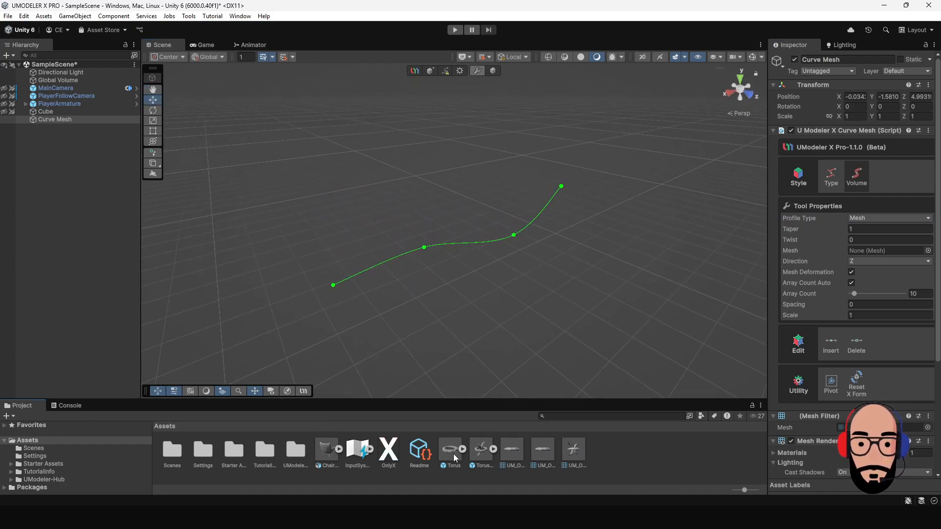
left_click_drag(330, 375, 76, 165)
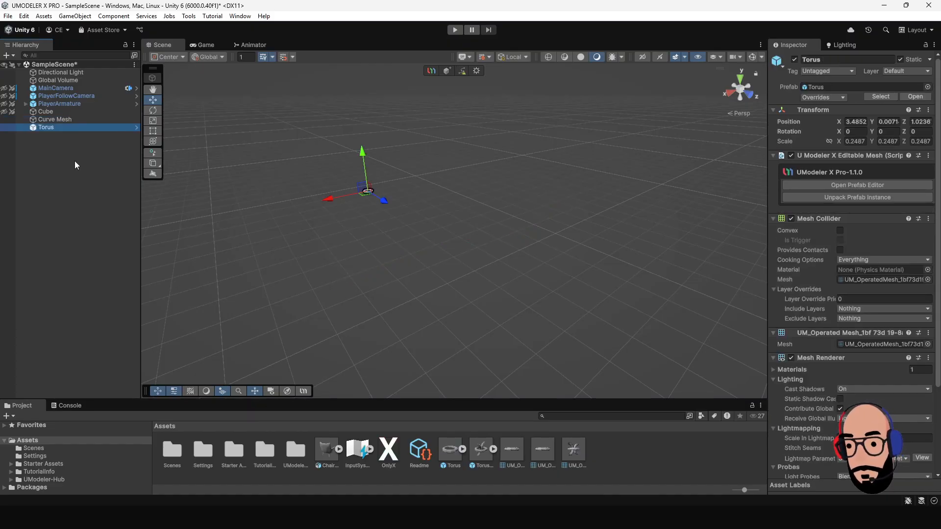
left_click(72, 120)
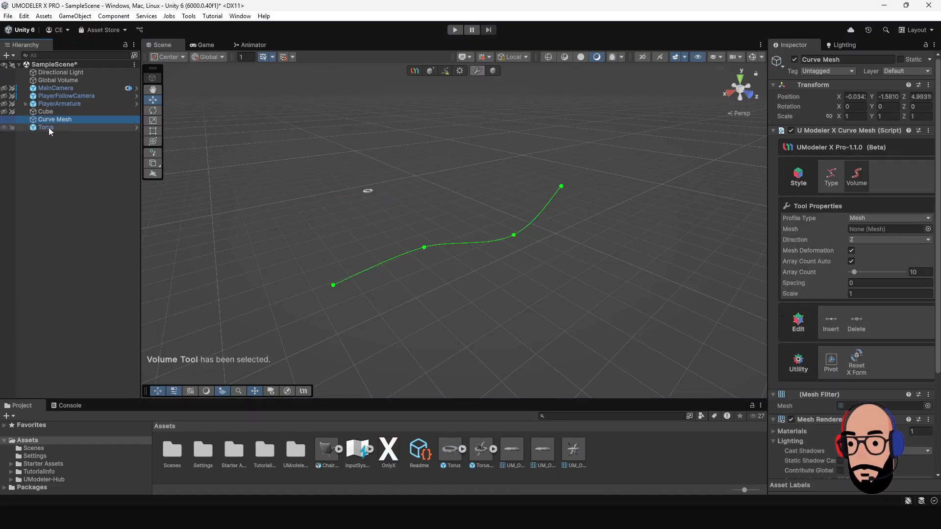
left_click_drag(45, 127, 870, 231)
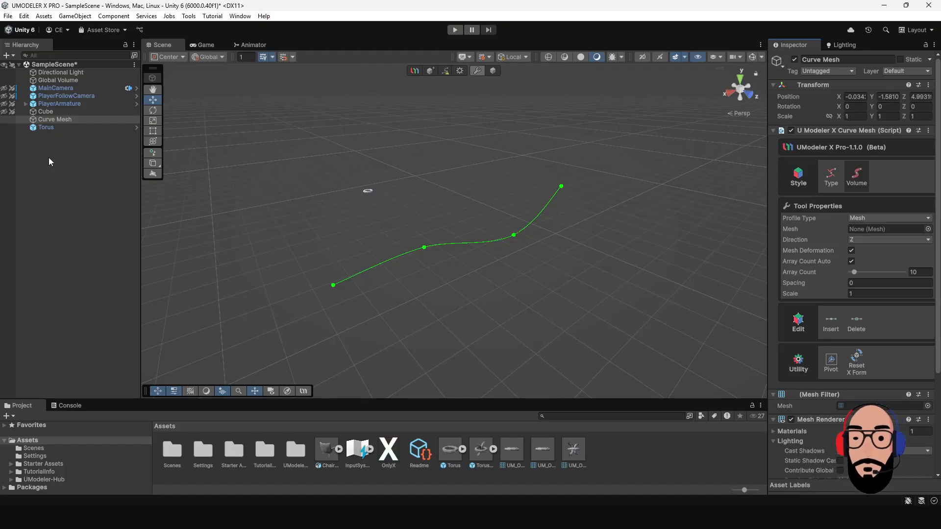
Delete the Torus object from the scene.
left_click(59, 128)
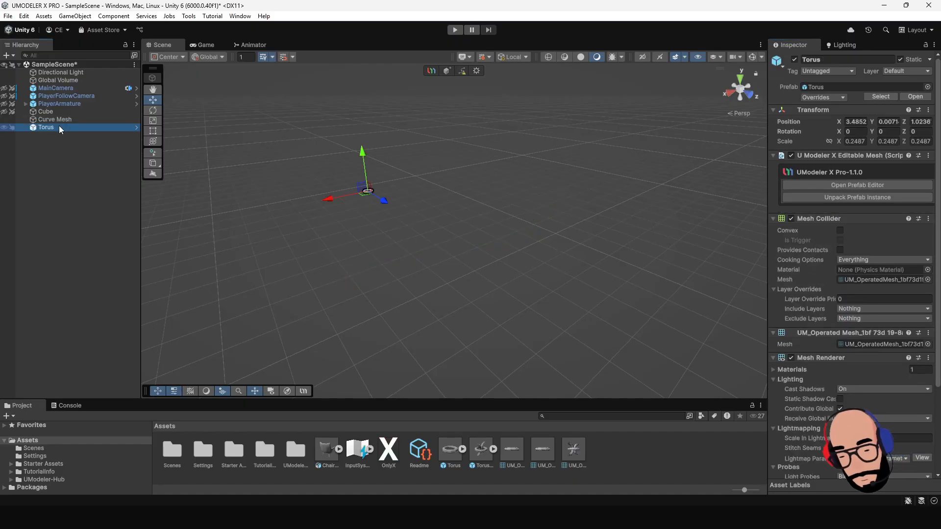
key("Delete")
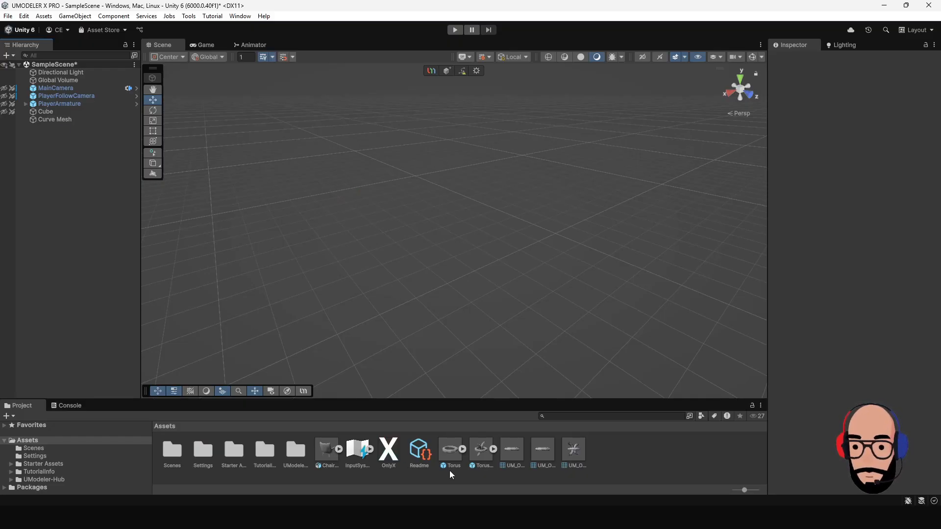
Examine the Torus prefab, the mesh stored inside it, and the separate torus mesh asset in the Assets folder.
left_click(450, 453)
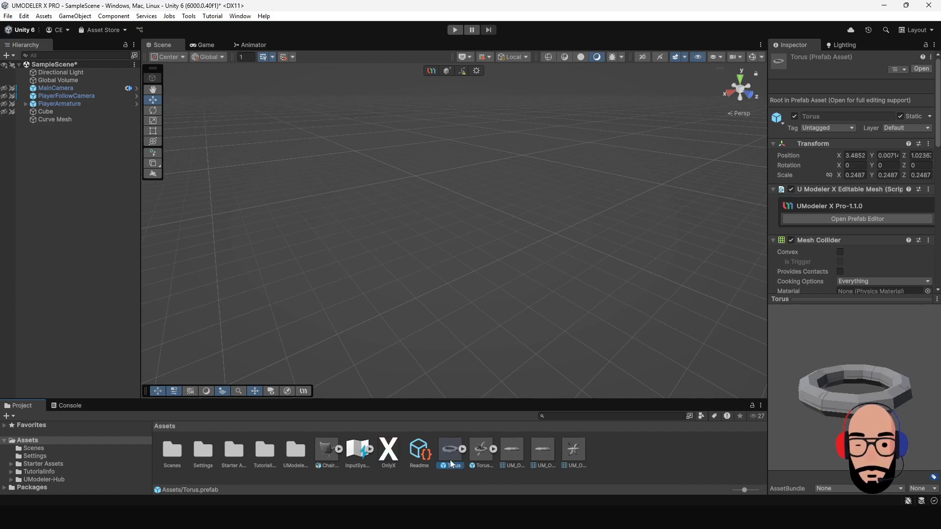
left_click(462, 449)
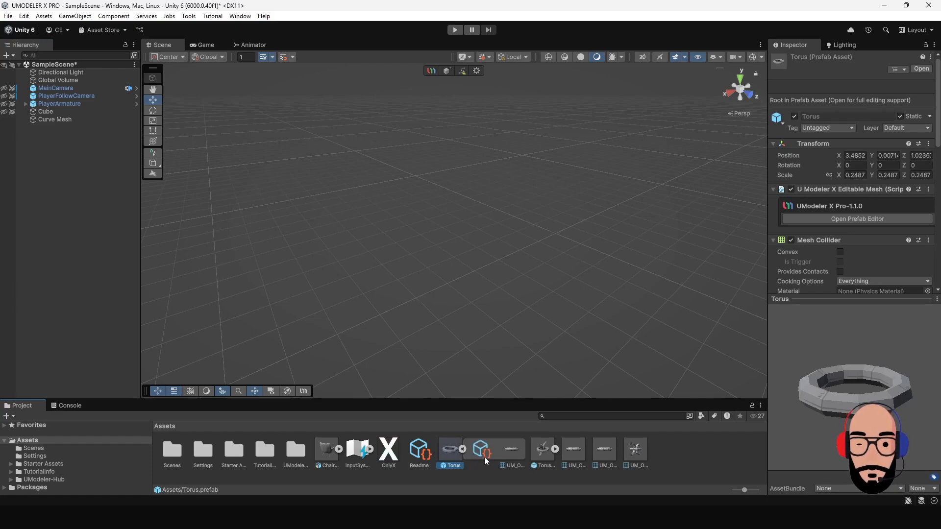
left_click(508, 453)
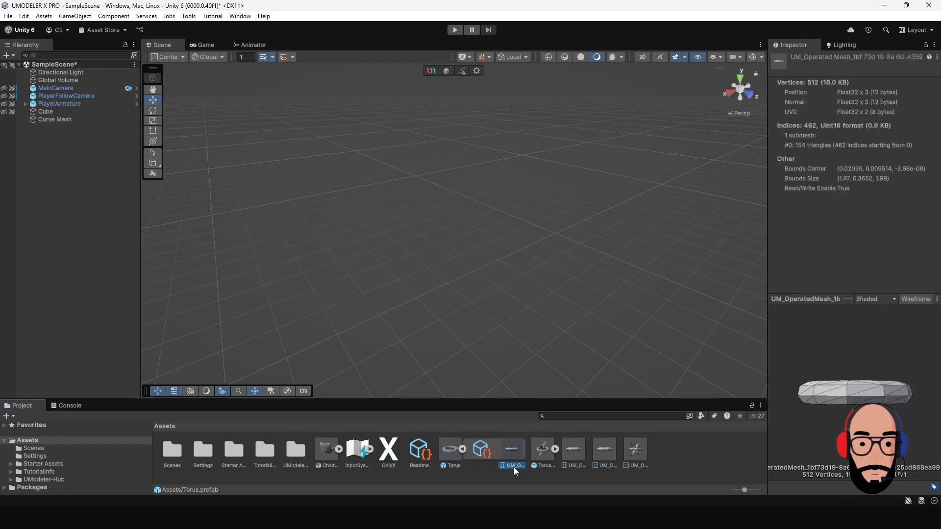
left_click_drag(880, 400, 881, 431)
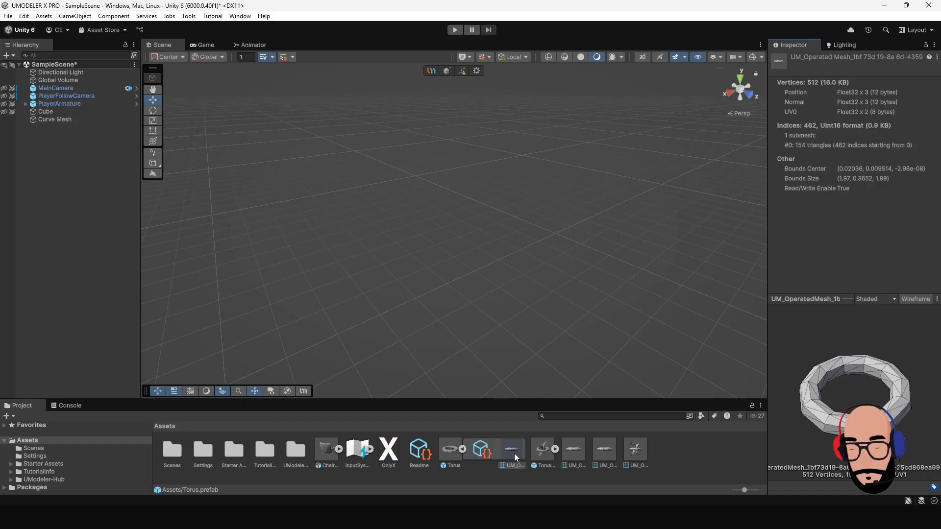
left_click(461, 449)
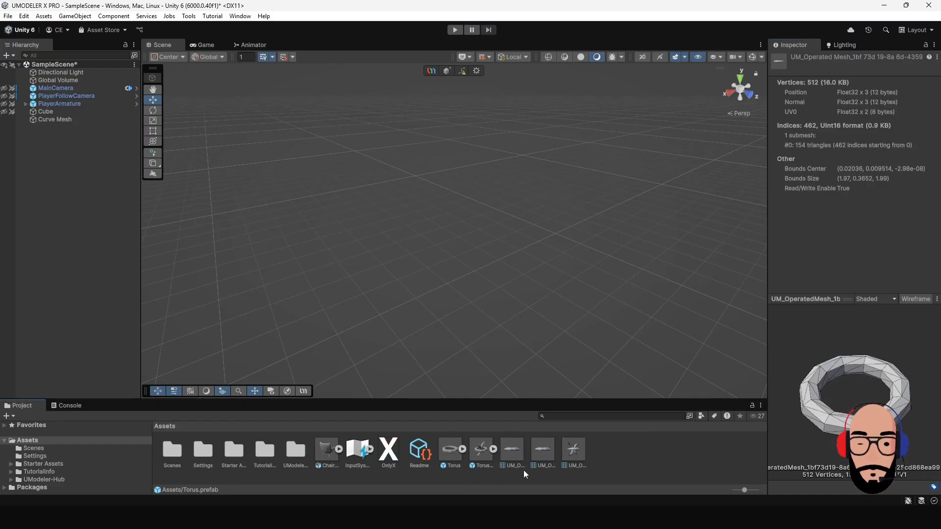
left_click(534, 451)
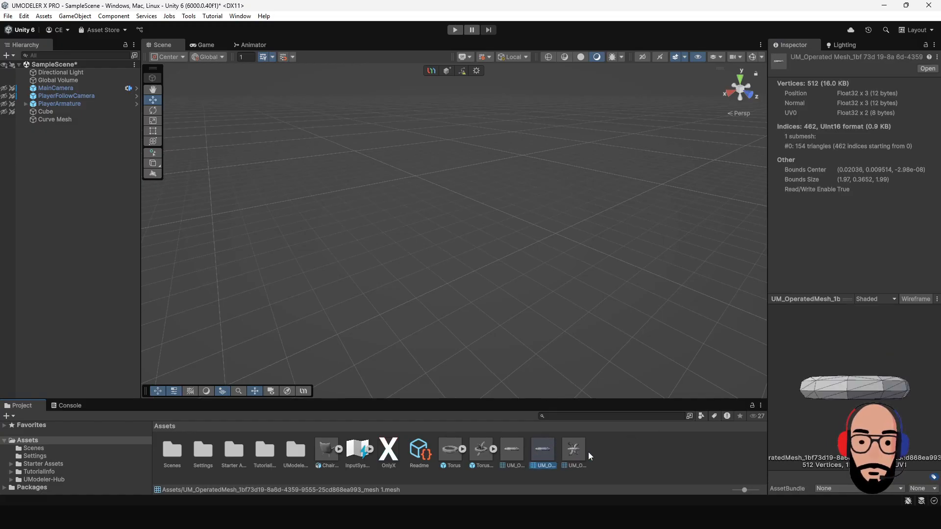
Assign the separate torus mesh asset as the Curve Mesh object's profile mesh.
left_click(61, 118)
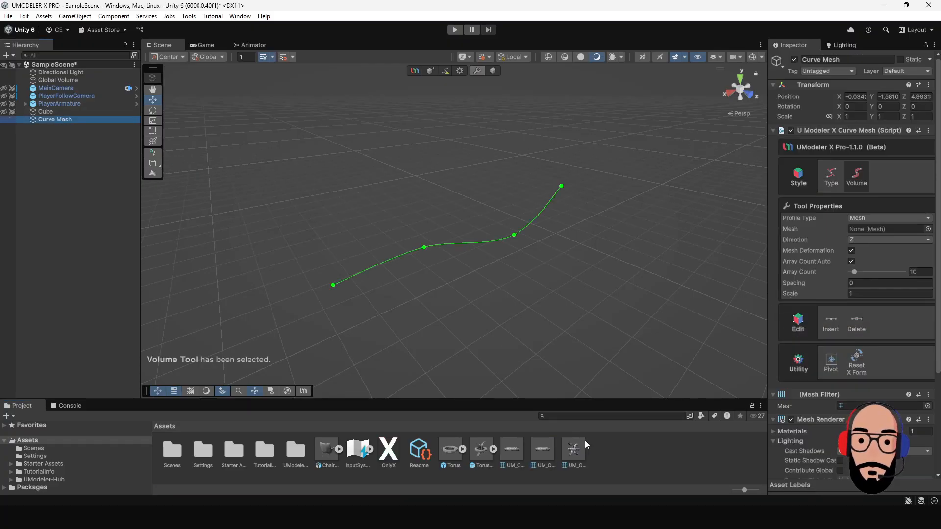
left_click_drag(545, 453, 762, 331)
left_click_drag(855, 234, 862, 230)
left_click_drag(465, 283, 392, 244, "alt")
left_click_drag(696, 250, 588, 260, "alt")
scroll(548, 245, "up", 2)
left_click_drag(340, 157, 551, 210, "alt")
right_click_drag(551, 209, 461, 207, "alt")
left_click_drag(461, 208, 700, 233, "alt")
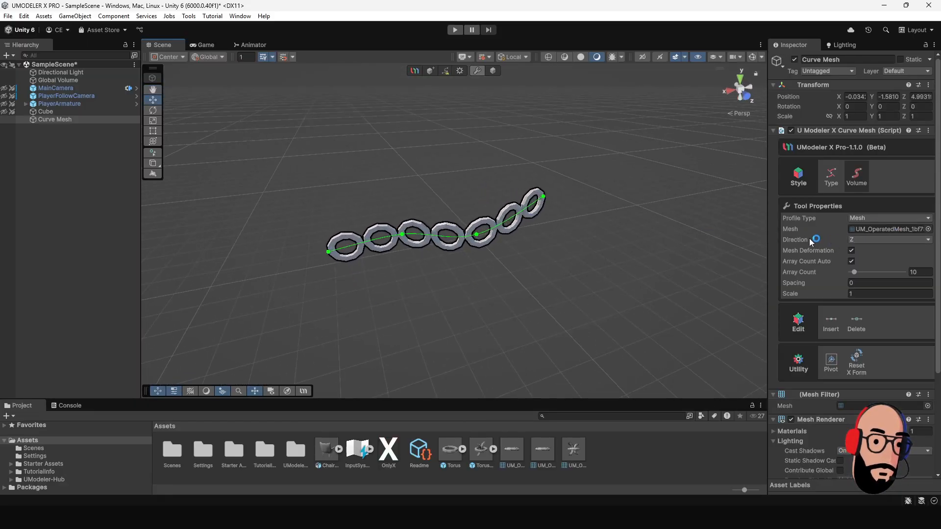
Try the X and Y directions for the torus profile mesh, and return the Direction to Z.
left_click(862, 241)
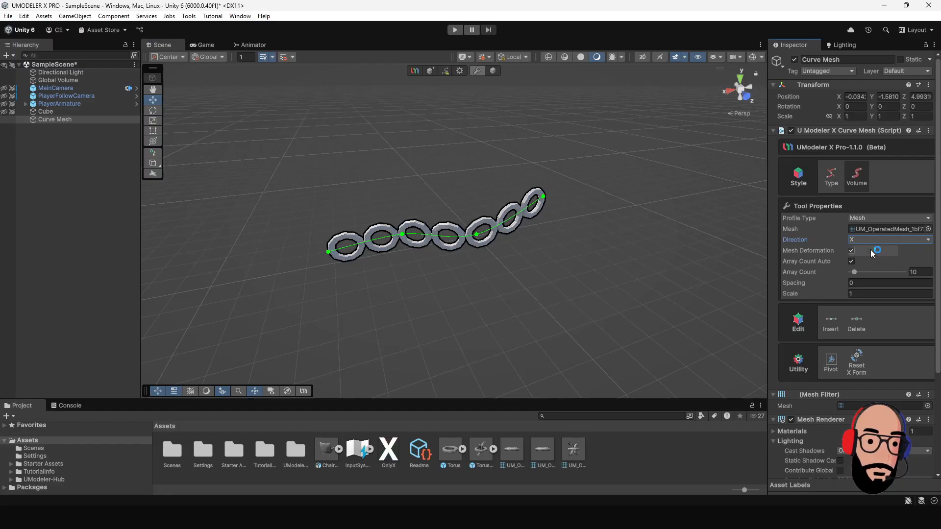
left_click(875, 262)
left_click(868, 239)
left_click(873, 272)
left_click_drag(588, 242, 575, 225, "alt")
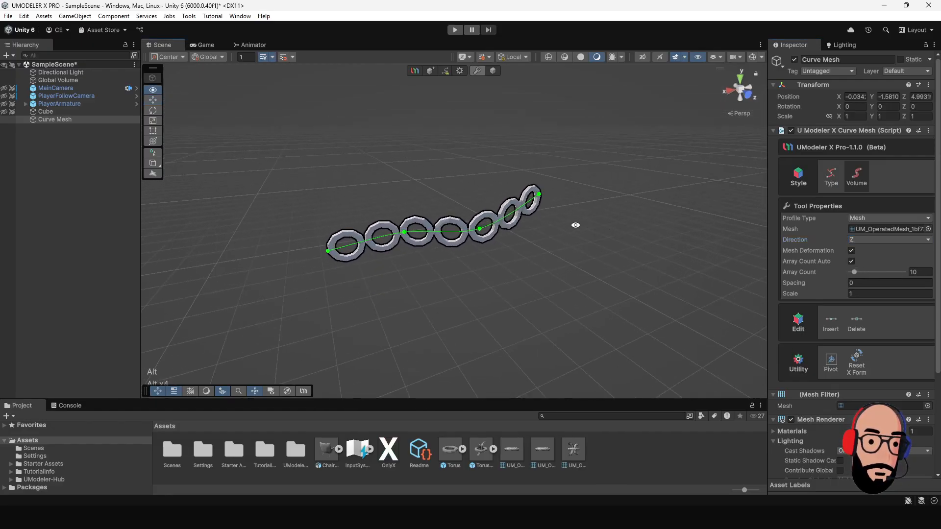
Switch Mesh Deformation and Array Count Auto off and back on, one after the other.
left_click(852, 250)
left_click(852, 251)
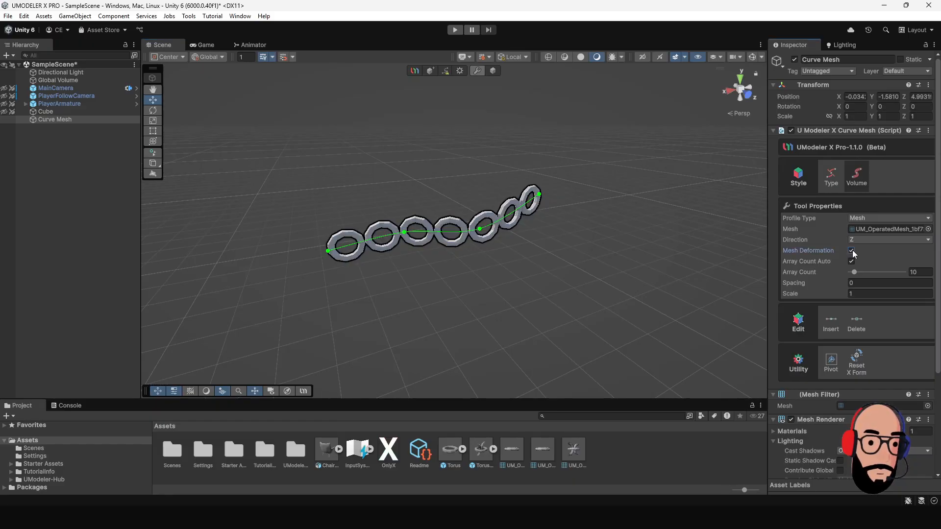
left_click(851, 262)
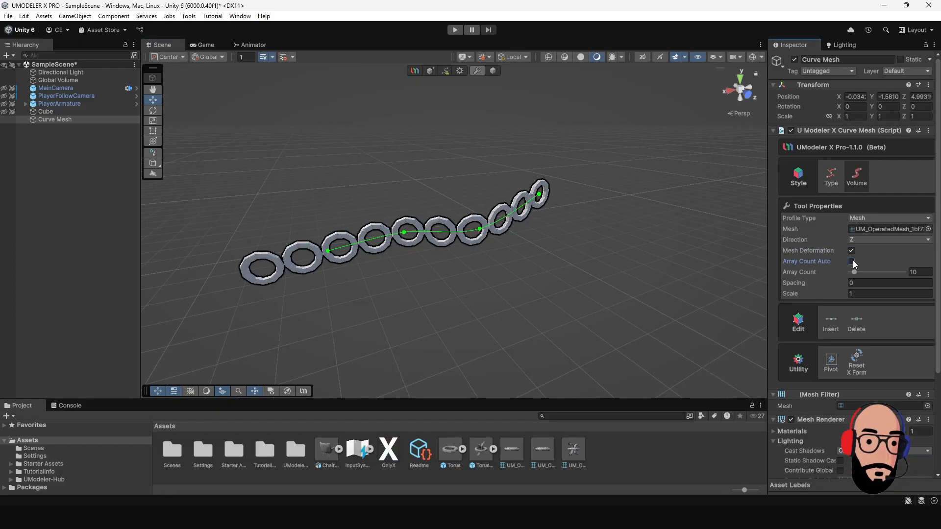
left_click(852, 262)
Try an Array Count of 31 for the torus rings, and undo the change.
left_click(856, 272)
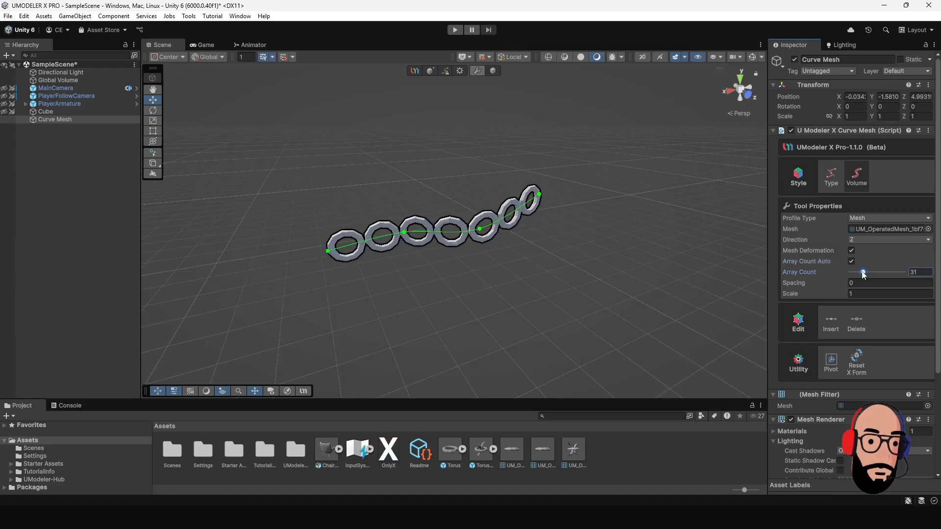
key("ctrl+z")
key("ctrl+z")
key("ctrl+z")
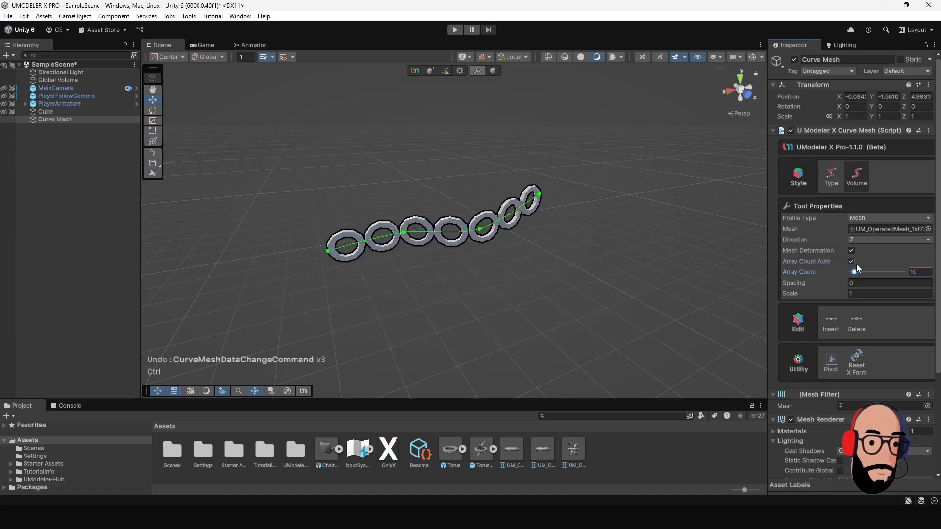
Try a Spacing of -1.09 and a Scale of 2.93 on the torus rings, and undo both changes.
left_click(831, 284)
left_click_drag(833, 284, 873, 295)
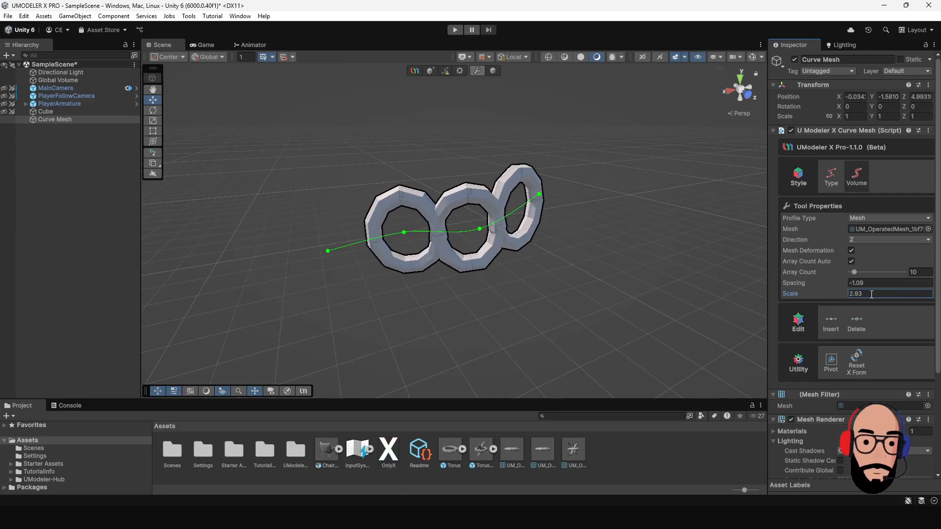
key("ctrl+z")
key("ctrl+z")
key("ctrl+z")
key("ctrl+z")
key("ctrl+z")
key("ctrl+z")
key("ctrl+z")
key("ctrl+z")
key("ctrl+z")
key("ctrl+z")
key("ctrl+z")
key("ctrl+z")
key("ctrl+z")
key("ctrl+z")
key("ctrl+z")
key("ctrl+z")
key("ctrl+z")
key("ctrl+z")
key("ctrl+z")
key("ctrl+z")
mouse_move(700, 257)
left_mouse_down("alt")
mouse_move(350, 208)
mouse_move(556, 151)
mouse_move(697, 275)
left_mouse_up("alt")
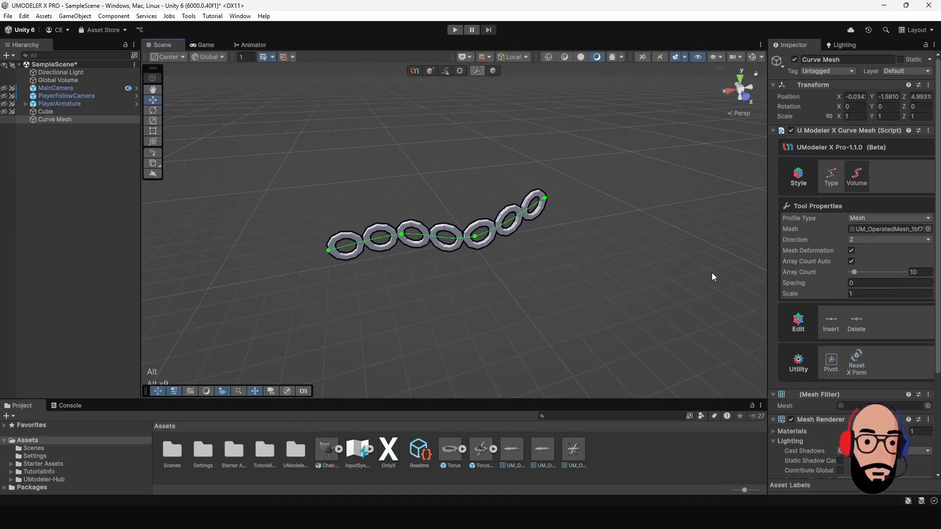
left_click_drag(319, 233, 532, 387, "alt")
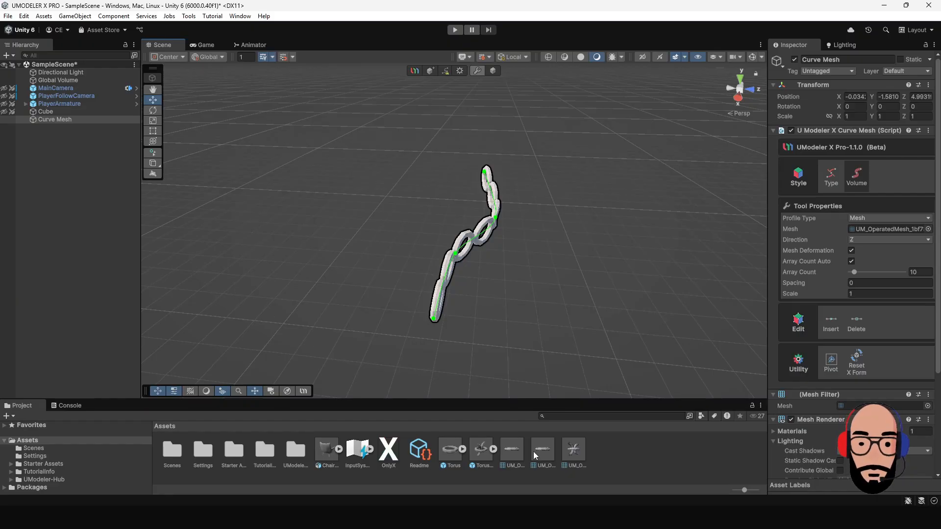
Examine the TorusChain prefab, the mesh stored inside it, and its separate chain-link mesh asset.
left_click(476, 450)
left_click_drag(821, 389, 815, 389)
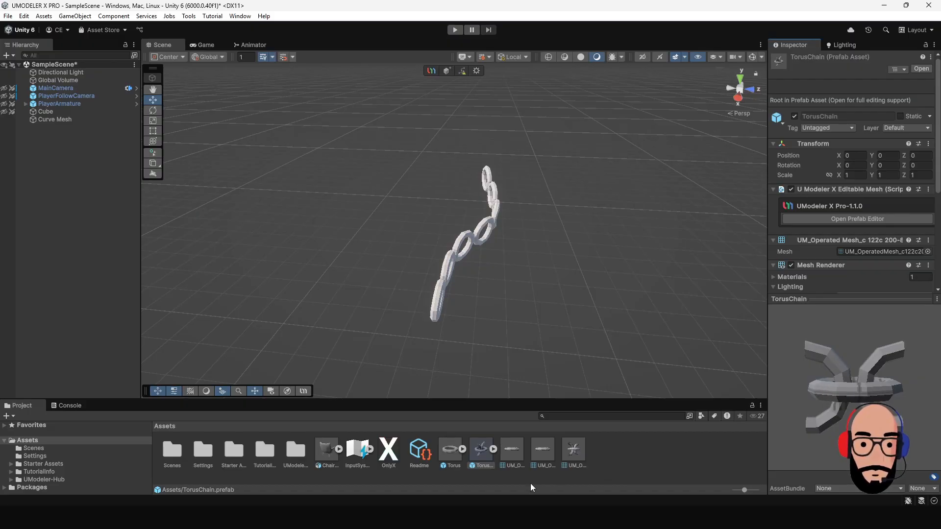
left_click(494, 449)
left_click(543, 450)
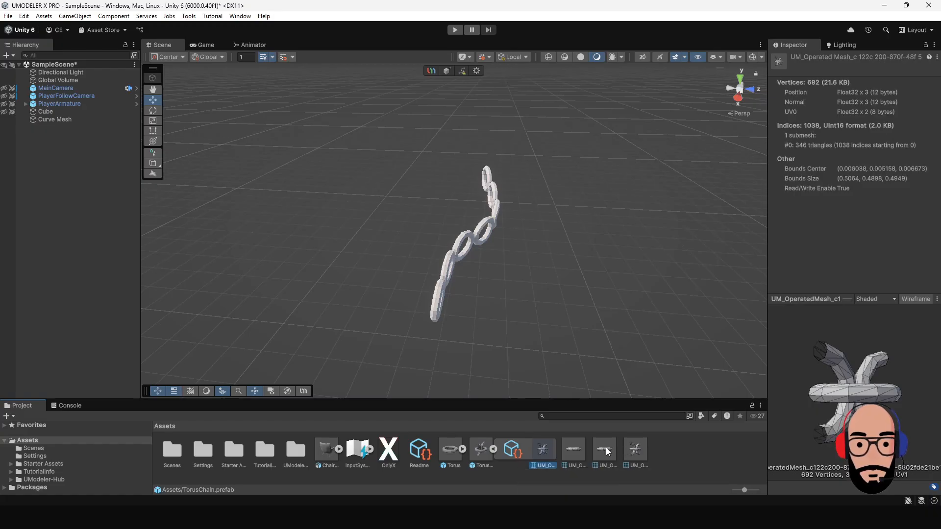
left_click(493, 449)
left_click(577, 451)
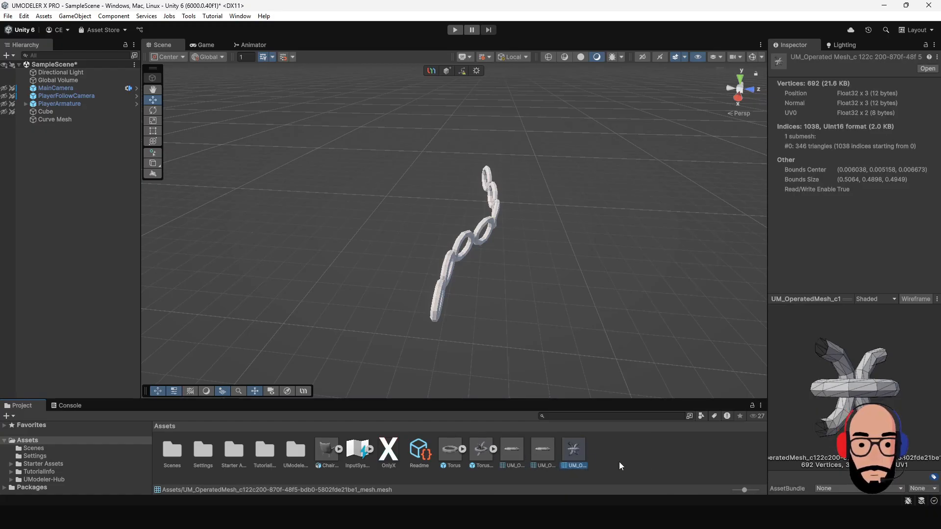
left_click_drag(880, 365, 839, 378)
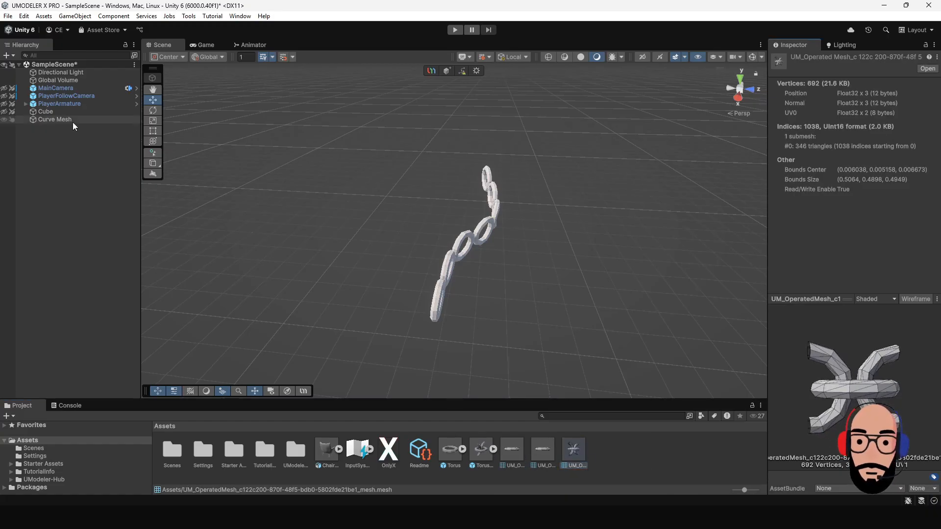
Assign the TorusChain's separate mesh asset as the Curve Mesh object's profile mesh.
left_click(73, 121)
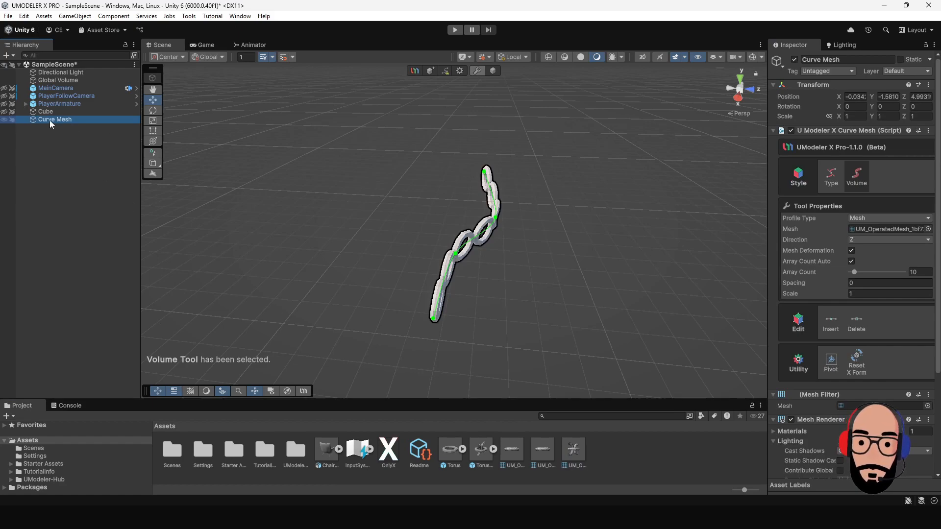
left_click_drag(570, 454, 863, 232)
left_click_drag(590, 289, 408, 225, "alt")
scroll(439, 234, "up", 2)
scroll(439, 233, "up", 3)
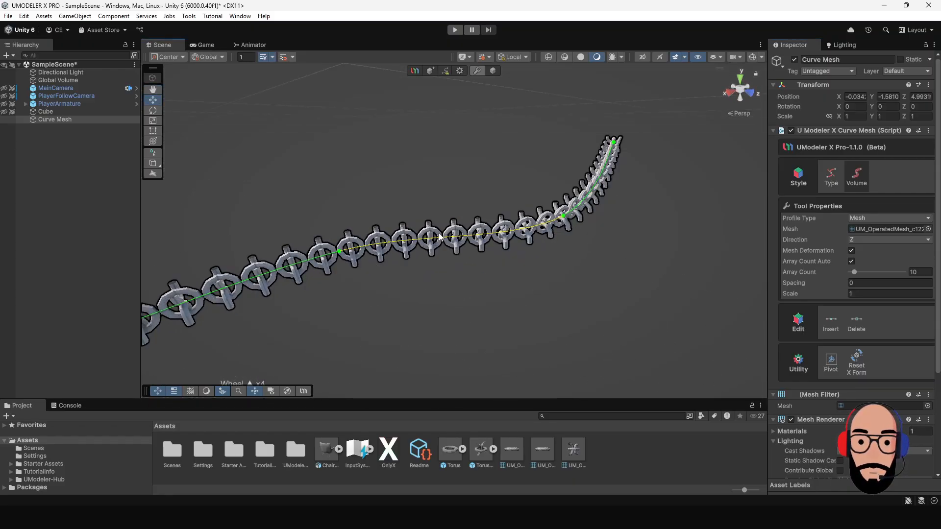
left_click_drag(466, 274, 548, 293, "alt")
right_click_drag(637, 272, 499, 325, "alt")
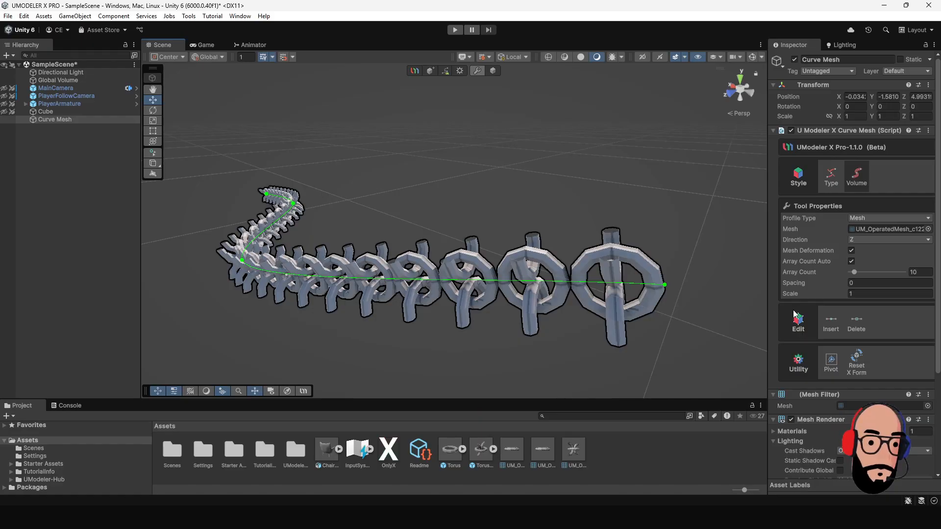
Set the chain profile mesh's Direction to X so its links run along the curve.
left_click(866, 240)
left_click(870, 251)
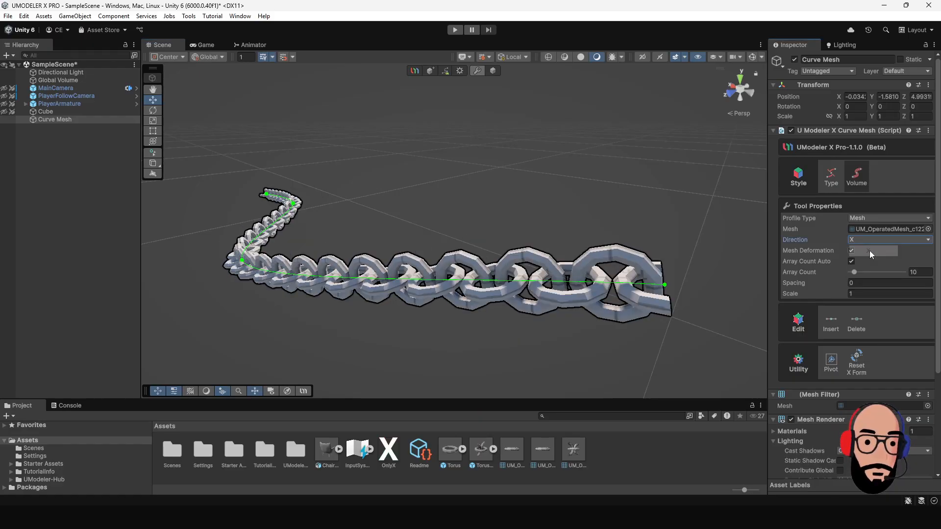
left_click_drag(504, 264, 539, 294, "alt")
middle_click_drag(539, 294, 580, 286, "alt")
right_click_drag(581, 286, 524, 274, "alt")
left_click_drag(524, 274, 558, 269, "alt")
right_click_drag(558, 269, 619, 284, "alt")
left_click_drag(619, 284, 581, 279, "alt")
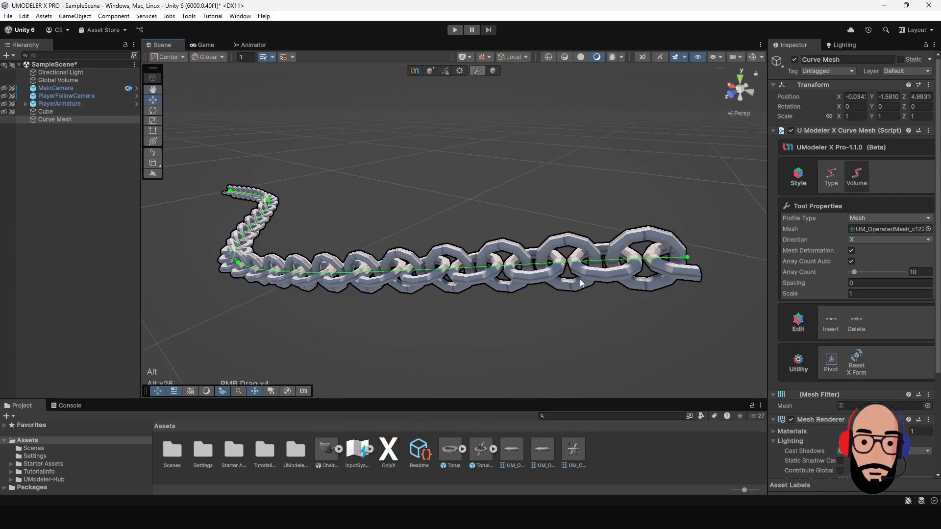
Try the Z and Y directions for the chain profile mesh, and return the Direction to X.
left_click(875, 239)
left_click(871, 269)
left_click(875, 241)
left_click(870, 259)
mouse_move(606, 278)
left_mouse_down("alt")
mouse_move(588, 272)
mouse_move(689, 260)
mouse_move(581, 265)
mouse_move(616, 259)
mouse_move(599, 277)
left_mouse_up("alt")
left_click(880, 239)
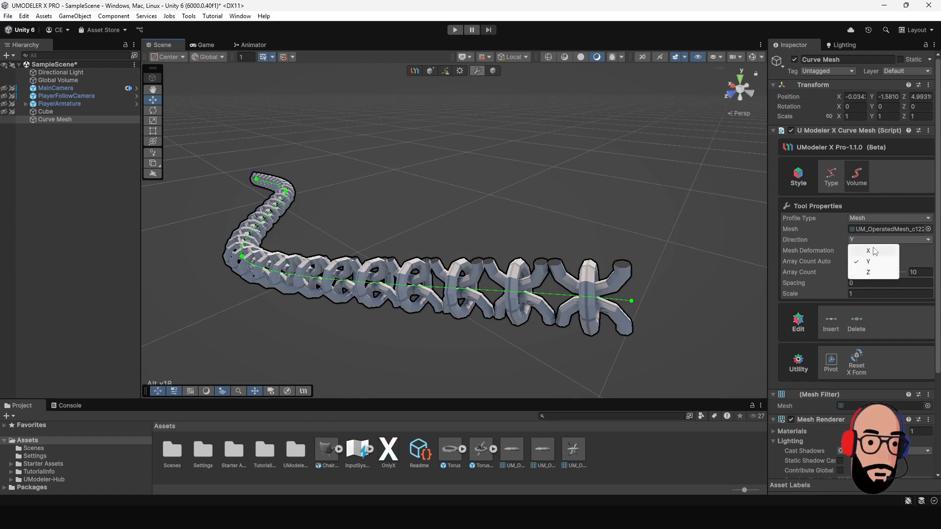
left_click(873, 250)
mouse_move(520, 309)
left_mouse_down("alt")
mouse_move(516, 276)
mouse_move(533, 303)
left_mouse_up("alt")
Select the two curve points at one end of the chain and move them together to reshape it.
left_click_drag(613, 297, 582, 302)
middle_click_drag(582, 302, 364, 257, "alt")
left_click_drag(205, 224, 386, 322)
left_click_drag(316, 269, 414, 269)
scroll(563, 296, "up", 4)
middle_click_drag(563, 298, 530, 285)
scroll(530, 285, "down", 5)
left_click_drag(441, 211, 454, 190, "alt")
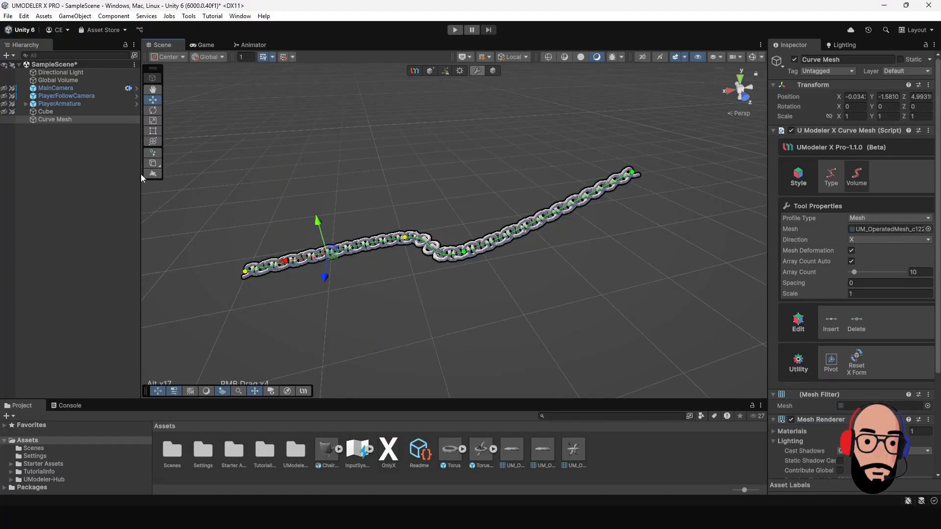
Change the curve mesh's Profile Type to Quad.
left_click(865, 218)
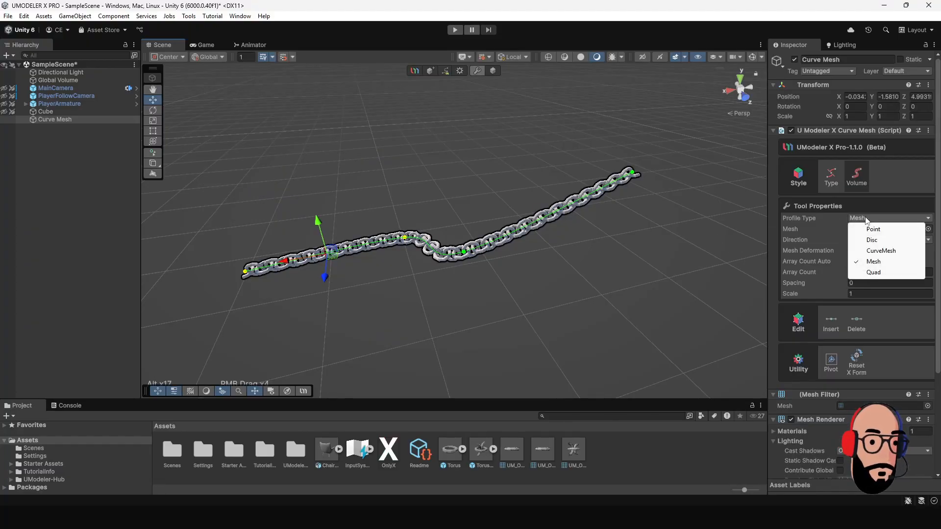
left_click(874, 273)
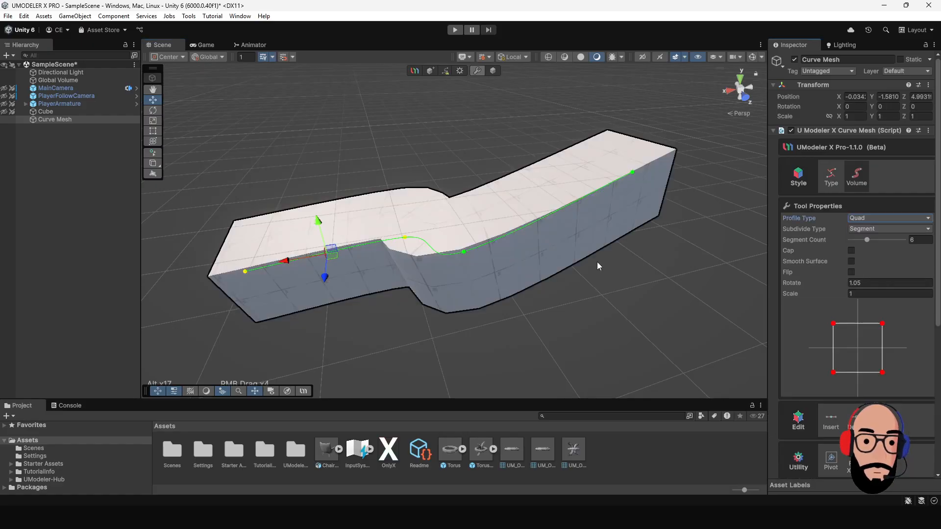
scroll(599, 265, "down", 3)
left_click_drag(583, 230, 564, 220, "alt")
middle_click_drag(564, 220, 552, 242)
mouse_move(552, 242)
left_mouse_down("alt")
mouse_move(439, 200)
mouse_move(537, 246)
left_mouse_up("alt")
Reposition points along the quad-profile curve and lower the point at one end.
left_click(523, 238)
left_click(400, 259)
left_click_drag(371, 255, 580, 232)
left_click(589, 225)
left_click_drag(591, 193, 599, 220)
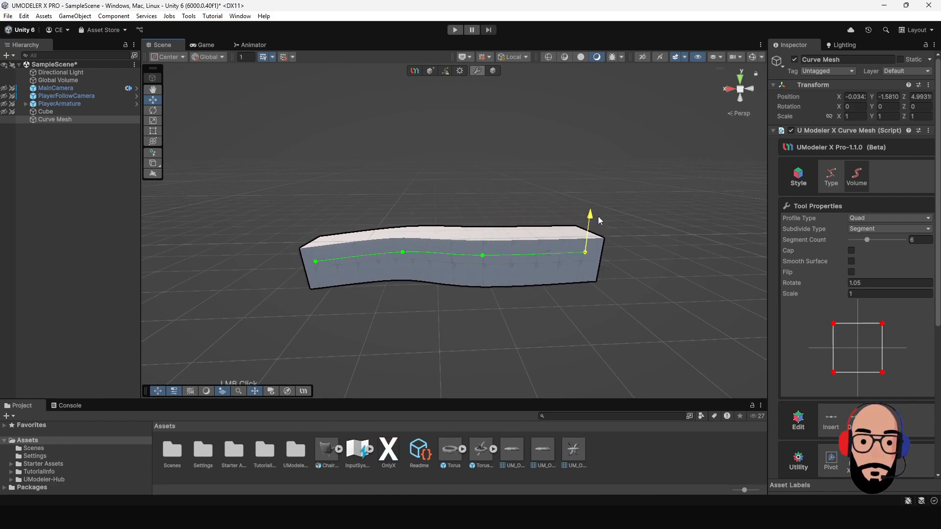
Raise the point at the opposite end of the quad curve and its neighbour, and select the remaining two points.
left_click_drag(248, 230, 326, 324)
left_click_drag(309, 224, 303, 169)
left_click_drag(391, 226, 400, 182)
left_click_drag(465, 223, 606, 298)
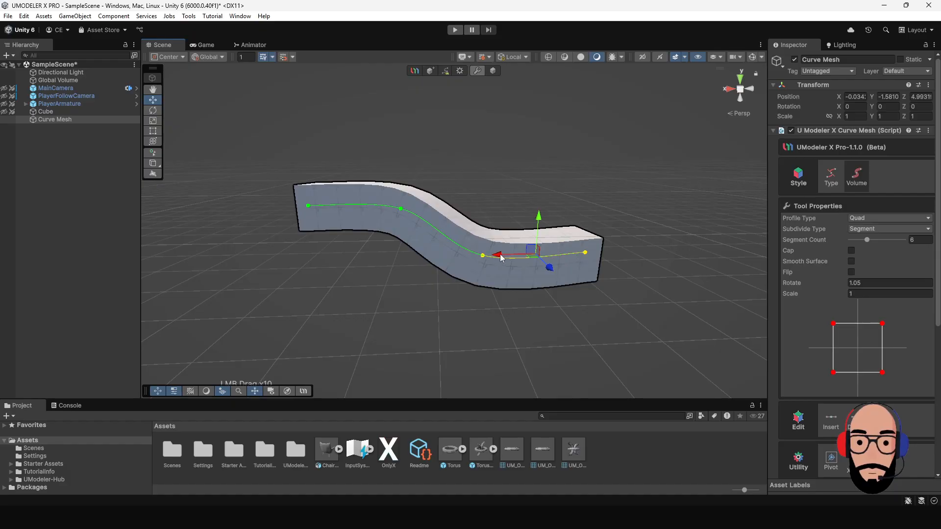
left_click_drag(500, 259, 391, 246, "alt")
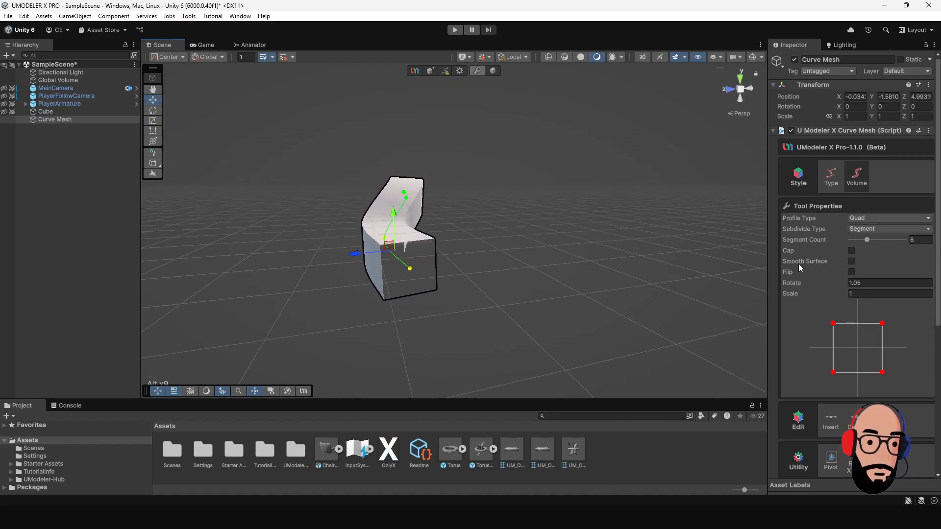
Enable Flip on the quad profile to turn its faces inward, and inspect the inside of the shape.
left_click(851, 272)
scroll(535, 269, "up", 2)
left_click_drag(546, 269, 441, 285, "alt")
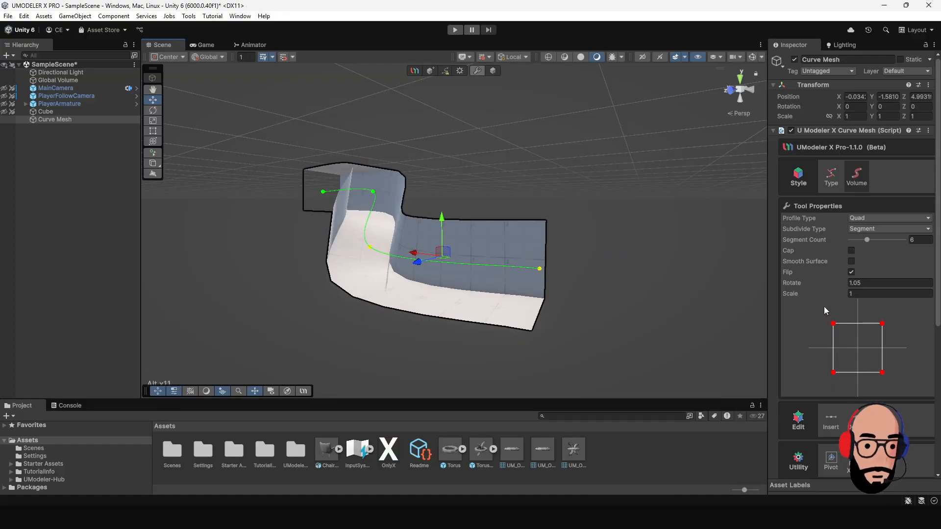
left_click_drag(500, 284, 420, 283, "alt")
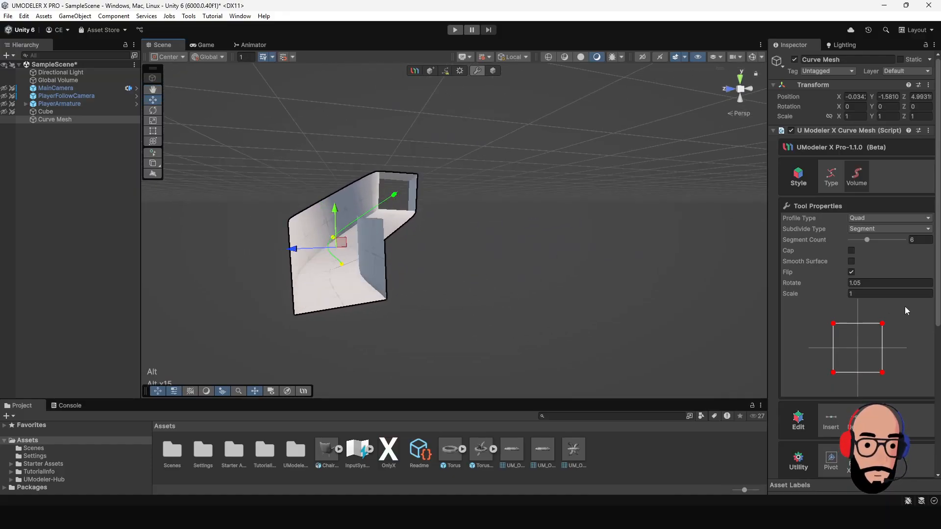
Reshape the quad profile by moving its two left corner points vertically toward each other to shorten that side.
left_click_drag(834, 324, 814, 321)
left_click_drag(376, 235, 542, 214, "alt")
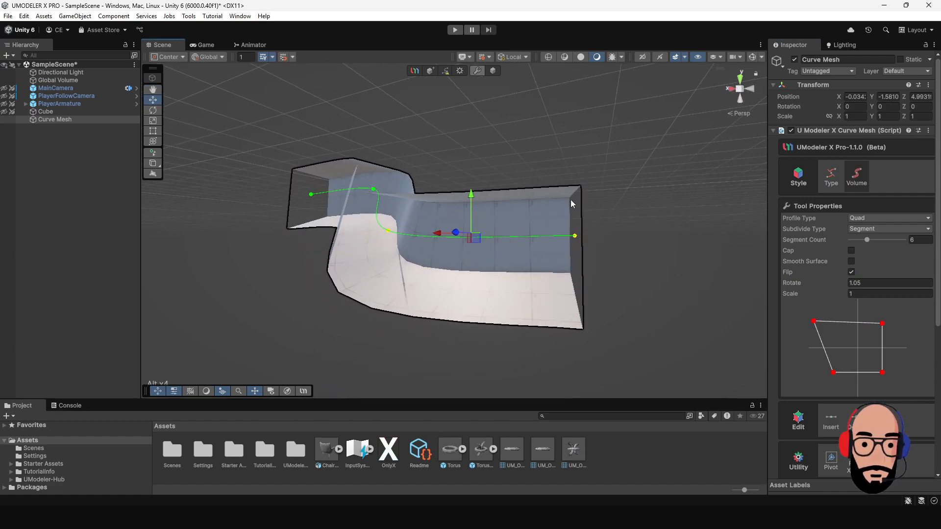
left_click_drag(815, 321, 835, 332)
left_click_drag(568, 243, 411, 237, "alt")
left_click_drag(834, 331, 832, 339)
left_click_drag(835, 373, 834, 338)
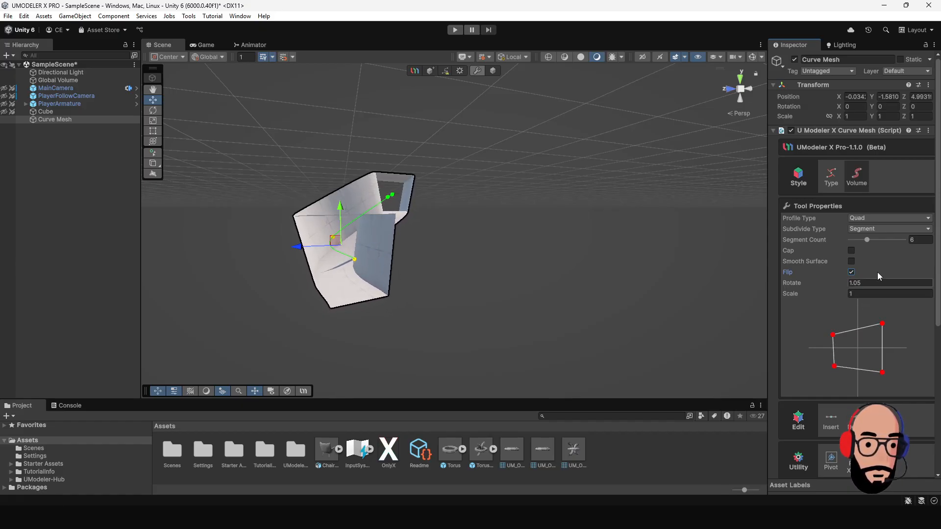
Set the quad profile's Rotate value to 0.
type("0")
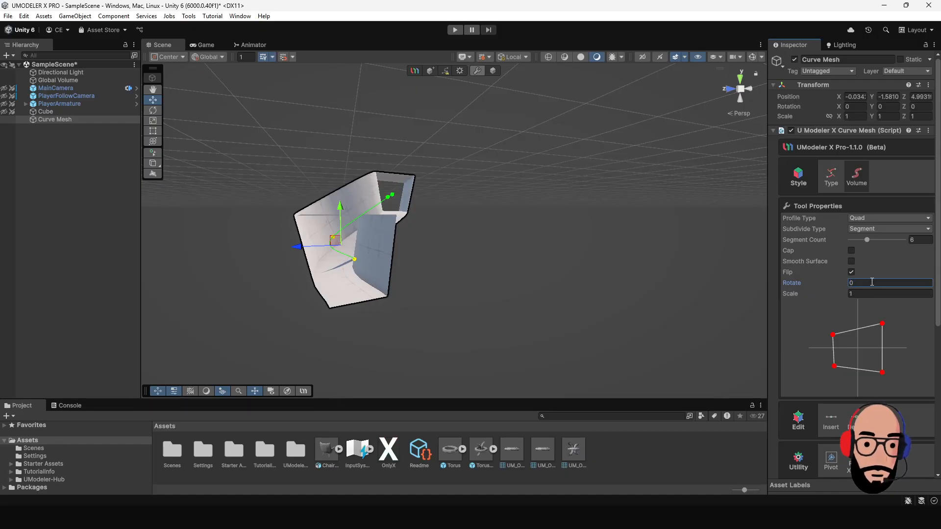
left_click_drag(396, 271, 417, 275, "alt")
middle_click_drag(432, 299, 504, 265)
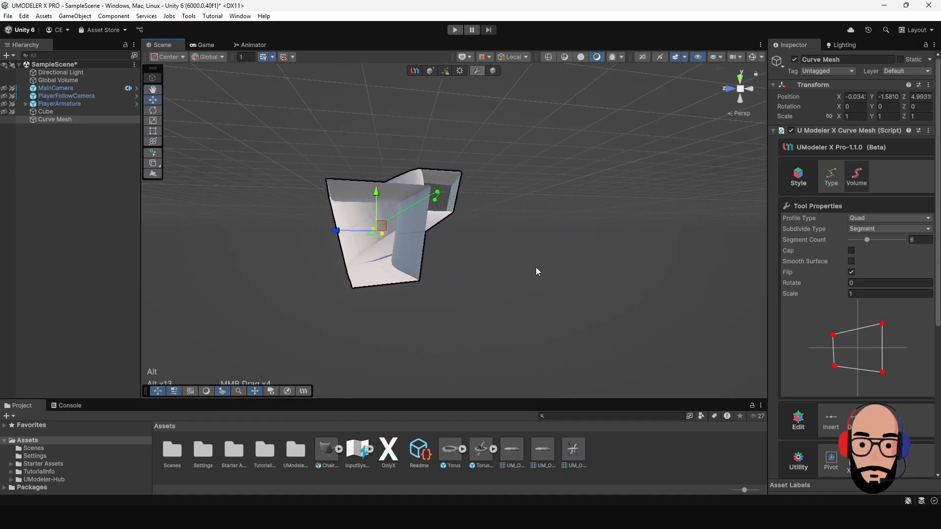
Move the quad profile's two right corner points outward and farther apart to make that side longer.
left_click_drag(882, 373, 905, 371)
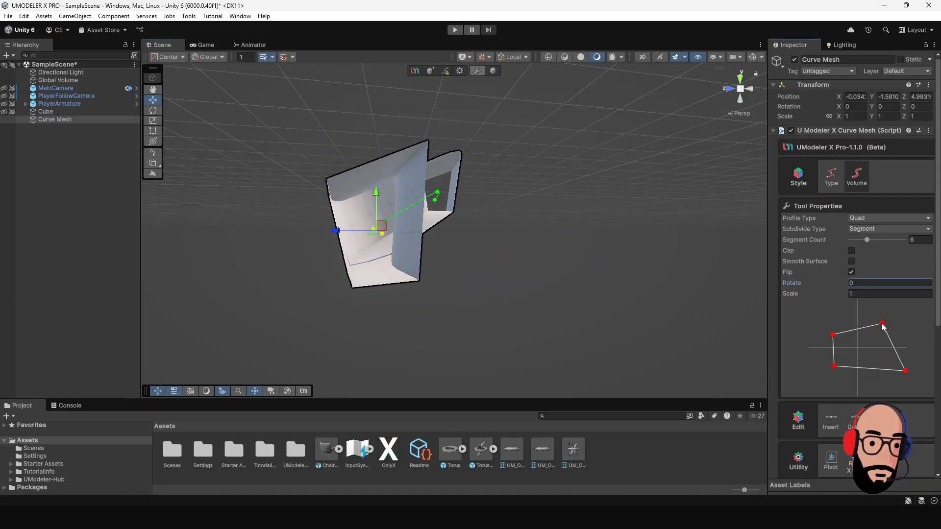
mouse_move(889, 326)
left_mouse_down()
mouse_move(917, 323)
mouse_move(891, 325)
left_mouse_up()
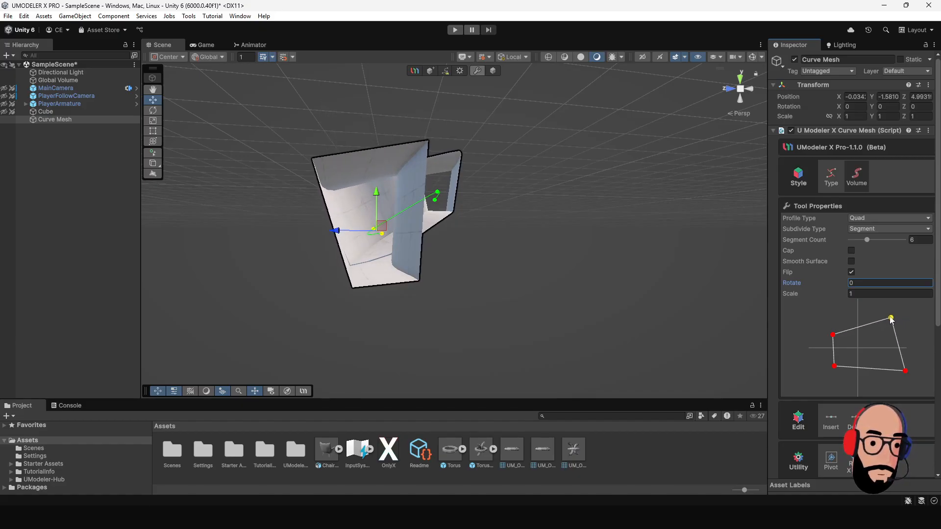
left_click_drag(908, 373, 892, 383)
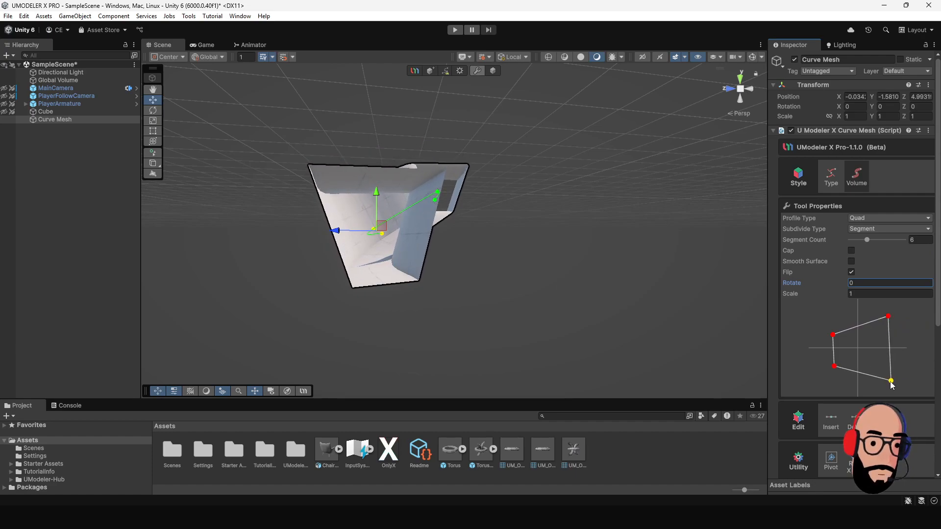
Inspect the flipped curve mesh up close and from several sides to check the new profile shape.
right_click_drag(504, 288, 361, 254, "alt")
middle_click_drag(361, 254, 404, 244)
right_click_drag(403, 244, 437, 294, "alt")
right_click_drag(371, 270, 383, 281, "alt")
left_click_drag(383, 281, 508, 238, "alt")
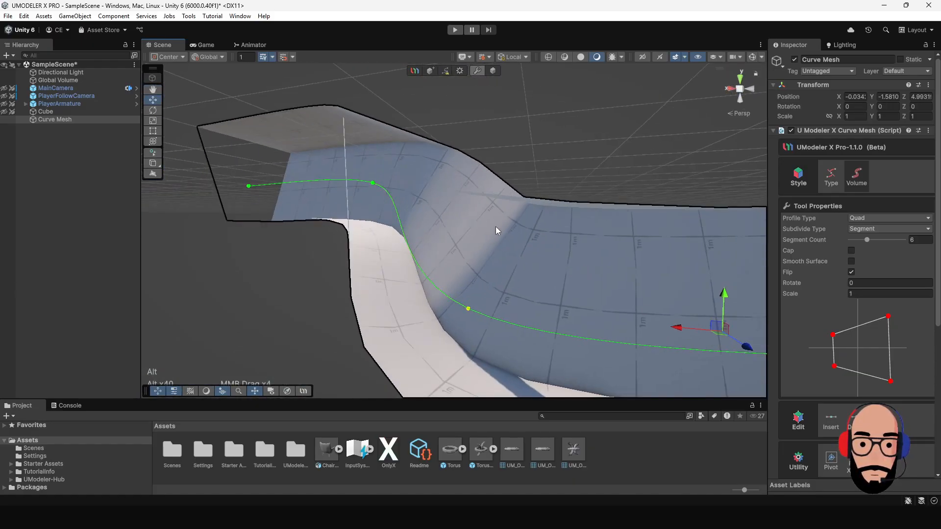
right_click_drag(508, 237, 476, 211, "alt")
left_click_drag(475, 211, 494, 245, "alt")
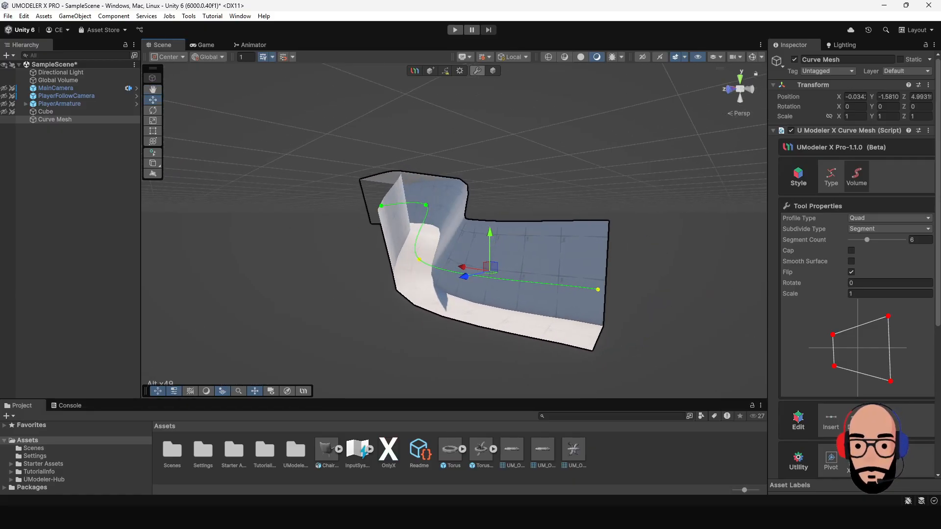
scroll(542, 215, "down", 2)
left_click_drag(542, 214, 552, 288, "alt")
middle_click_drag(553, 287, 526, 324)
left_click_drag(221, 265, 206, 228, "alt")
scroll(454, 303, "up", 4)
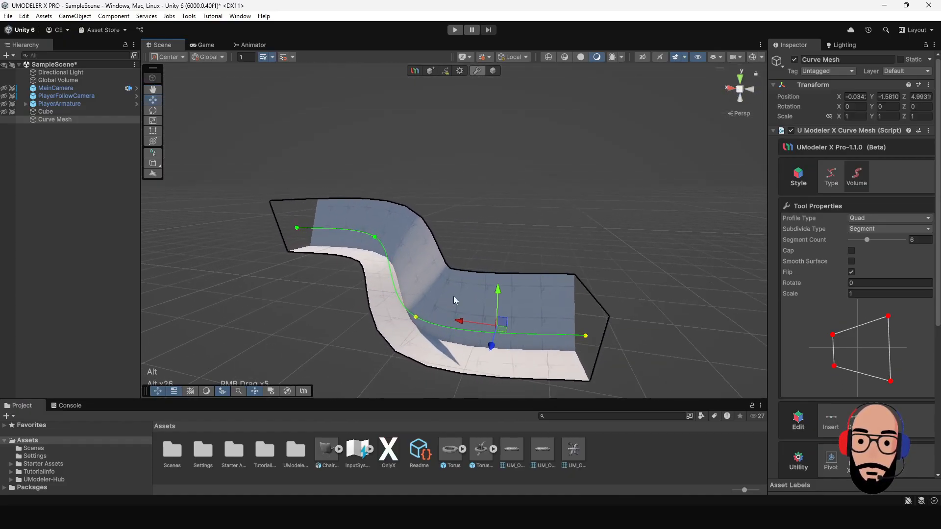
Spread the quad profile's two left corner points slightly farther apart and check the mesh from several angles.
middle_click_drag(439, 260, 507, 258)
left_click_drag(506, 258, 437, 314, "alt")
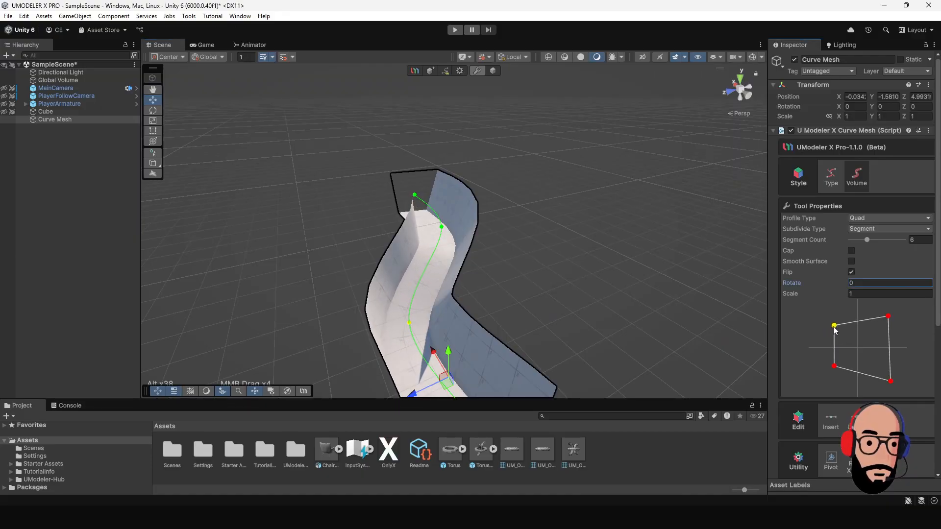
left_click_drag(836, 370, 837, 377)
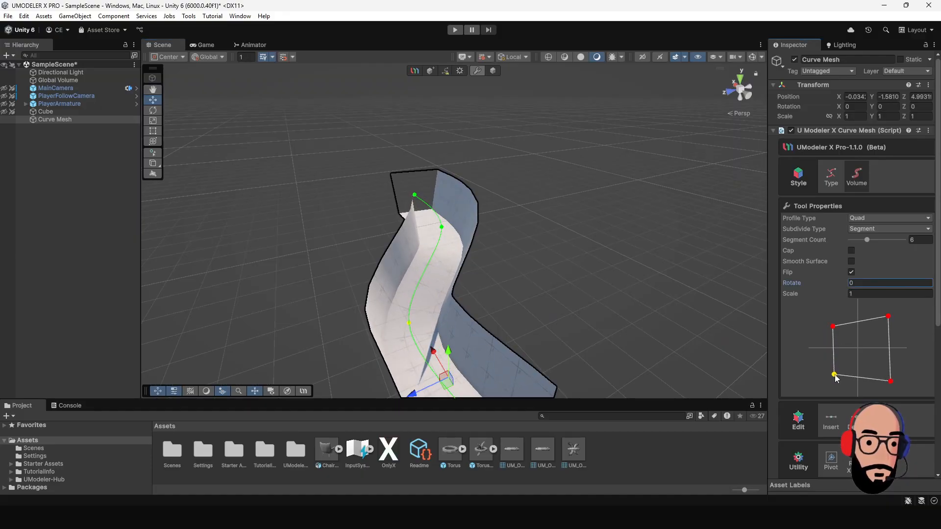
scroll(453, 215, "down", 2)
left_click_drag(454, 216, 691, 238, "alt")
left_click_drag(372, 221, 338, 217, "alt")
left_click_drag(523, 226, 462, 223, "alt")
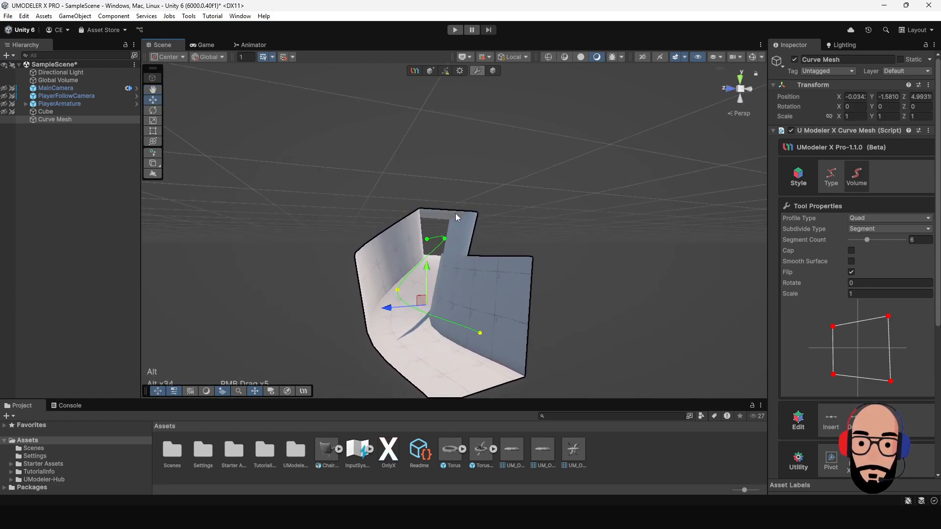
left_click_drag(410, 280, 374, 266, "alt")
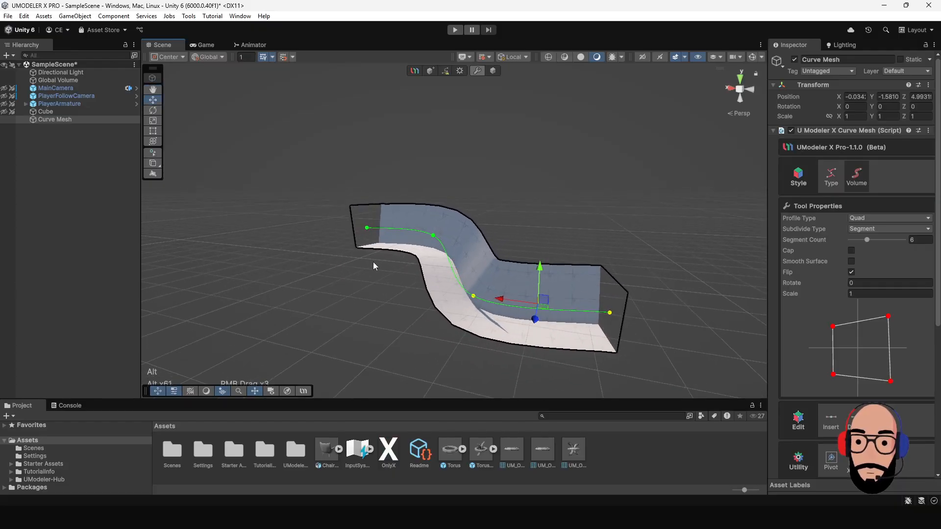
Switch the curve mesh from tool editing to object mode.
left_click(493, 72)
left_click(478, 72)
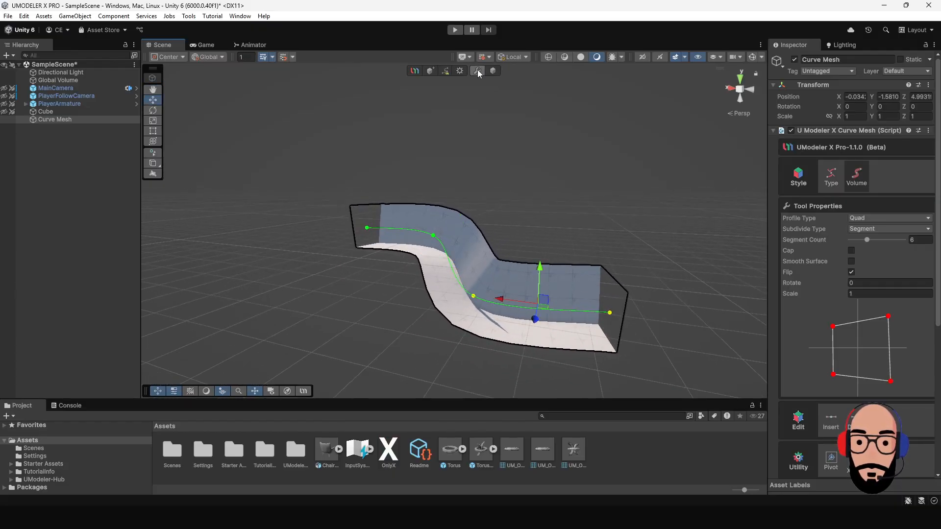
left_click_drag(534, 233, 476, 140, "alt")
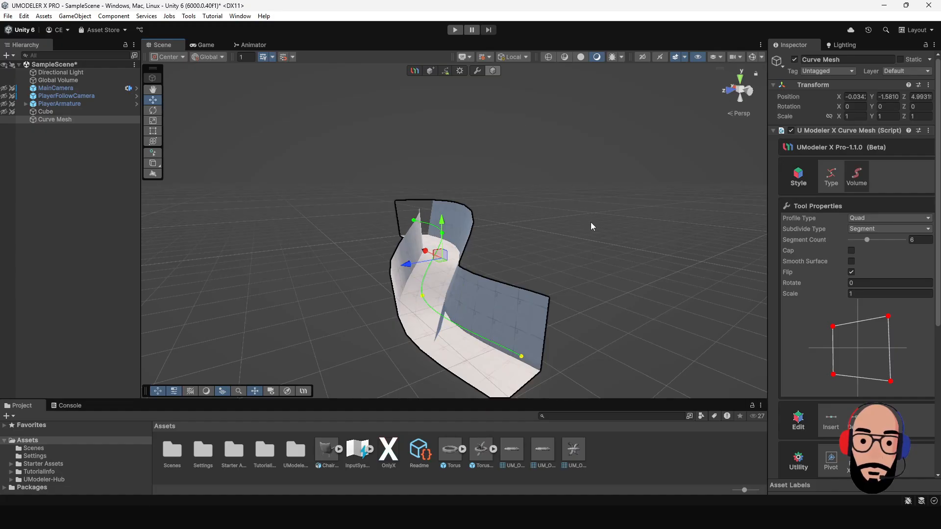
left_click_drag(533, 287, 499, 301, "alt")
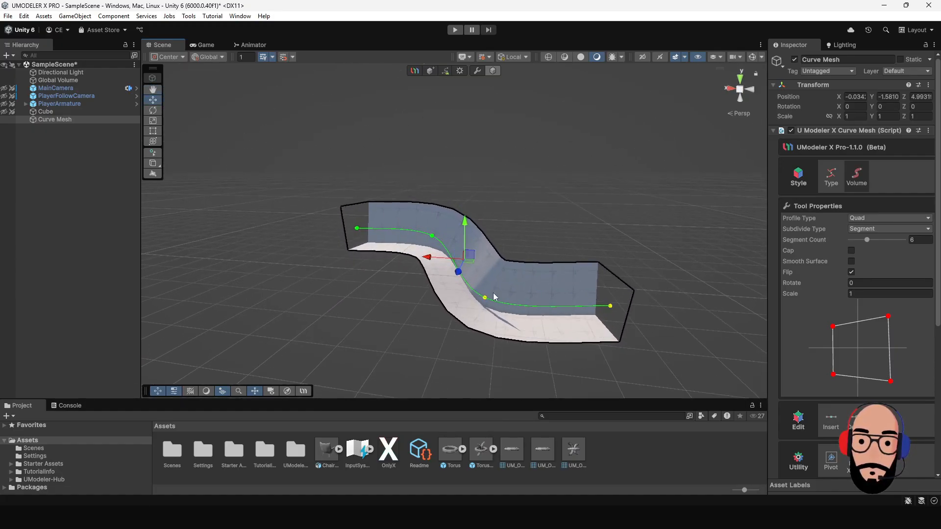
Convert the Curve Mesh object into an editable UModeler X mesh with UModelerize Merge Vertices.
left_click(57, 123)
right_click(57, 122)
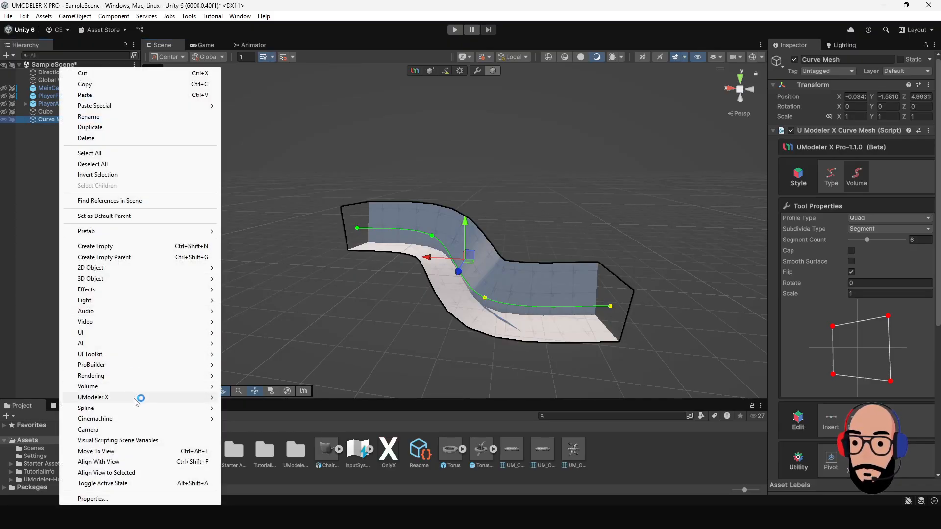
mouse_move(137, 400)
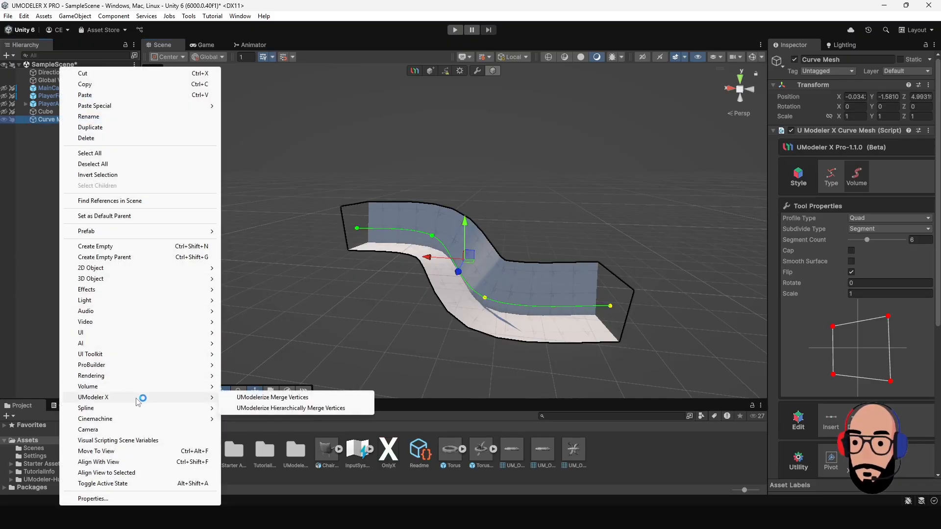
left_click(286, 397)
left_click_drag(483, 325, 495, 115, "alt")
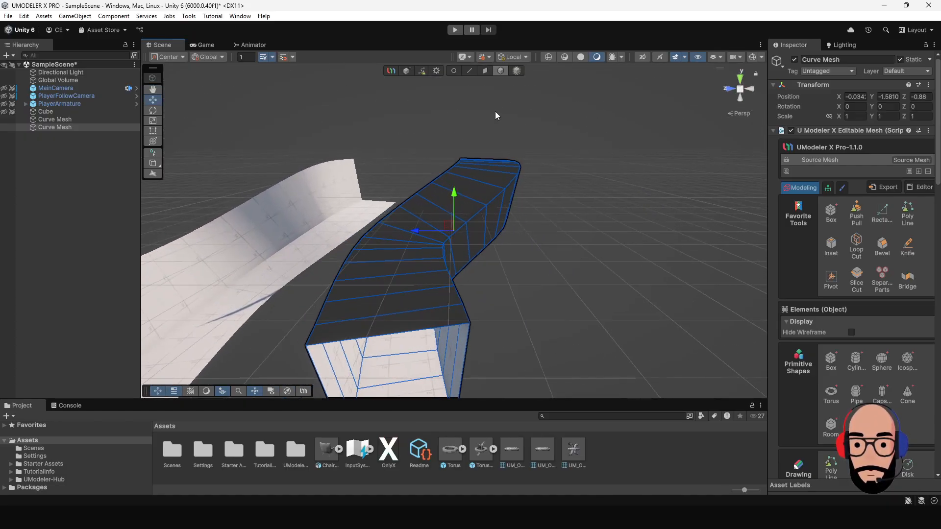
Try deleting the adjacent top faces of the converted mesh from its open end past the bend, and undo it.
left_click(485, 73)
left_click(414, 319)
left_click(420, 300, "shift")
left_click(427, 281, "shift")
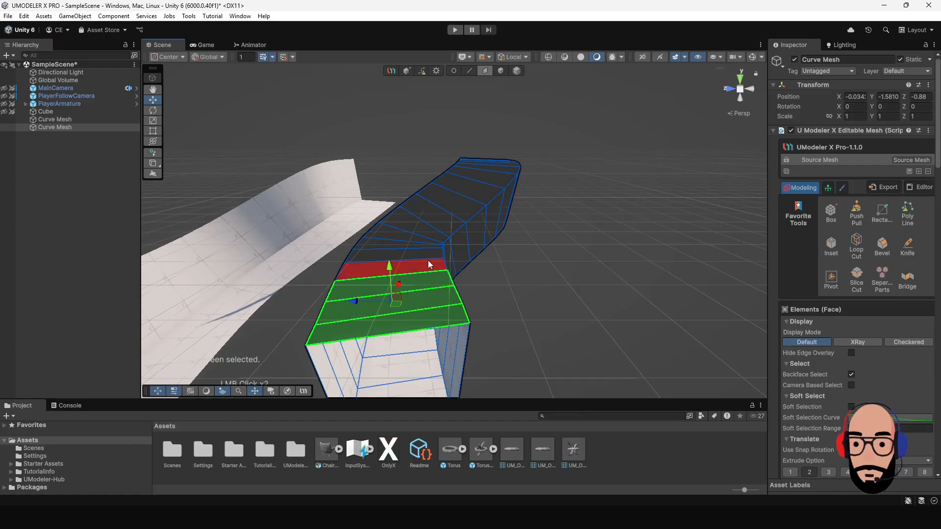
left_click(428, 264, "shift")
left_click(429, 251, "shift")
left_click(426, 246, "shift")
left_click(421, 243, "shift")
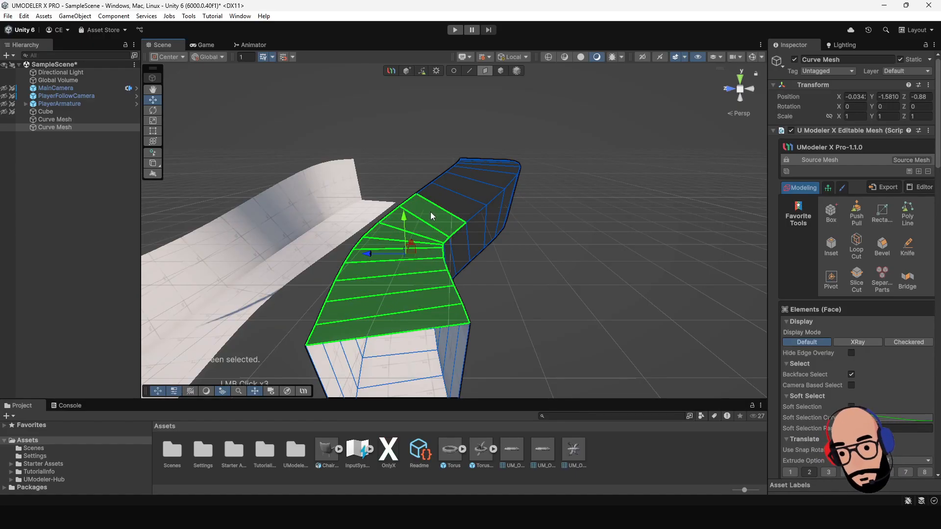
key("Delete")
mouse_move(430, 212)
left_mouse_down("alt")
mouse_move(347, 269)
mouse_move(348, 232)
mouse_move(496, 258)
mouse_move(490, 248)
left_mouse_up("alt")
key("ctrl+z")
key("ctrl+z")
Add a lengthwise loop cut along the converted mesh's side wall and pull the new edge loop outward.
left_click(855, 244)
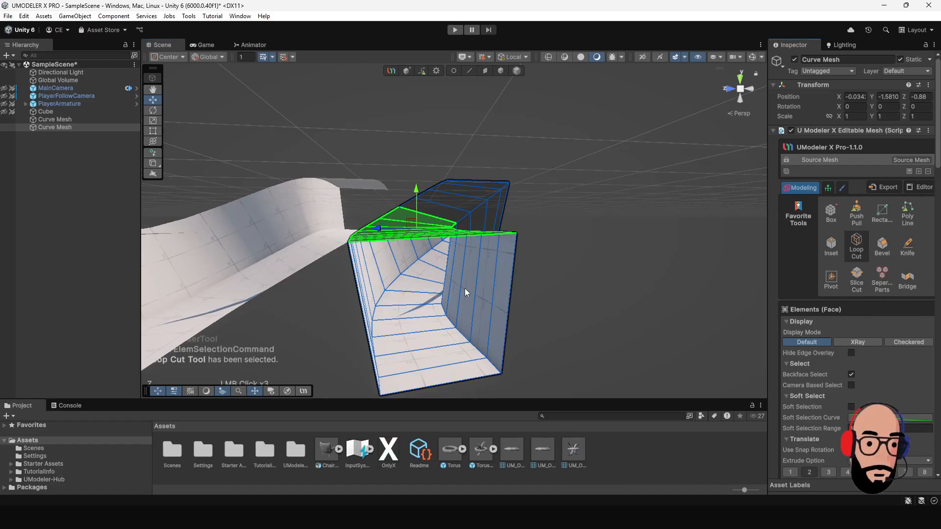
left_click_drag(493, 298, 516, 315)
left_click(470, 71)
double_click(486, 301)
left_click_drag(532, 291, 479, 284, "alt")
left_click_drag(450, 242, 465, 244)
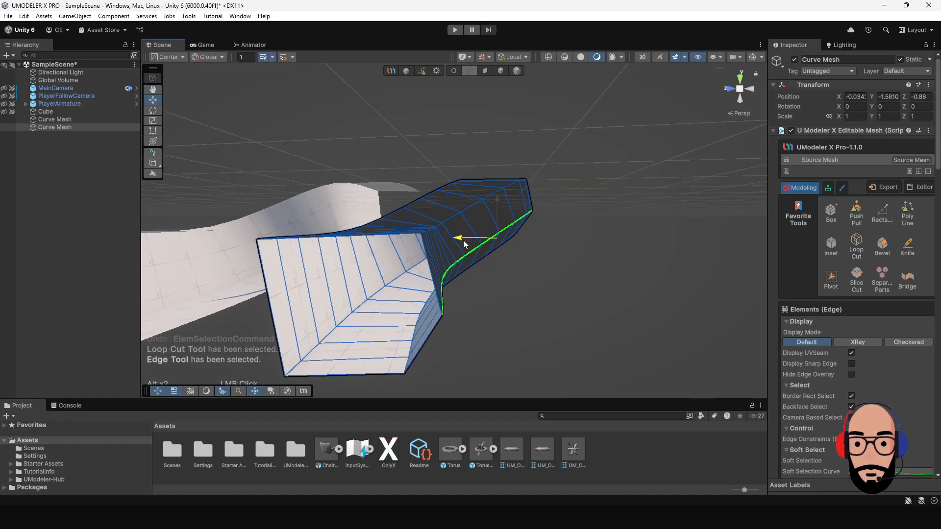
Bevel the pulled-out edge loop using 7 segments and a profile of 0.569, and adjust its normalized width.
left_click_drag(435, 285, 492, 261, "alt")
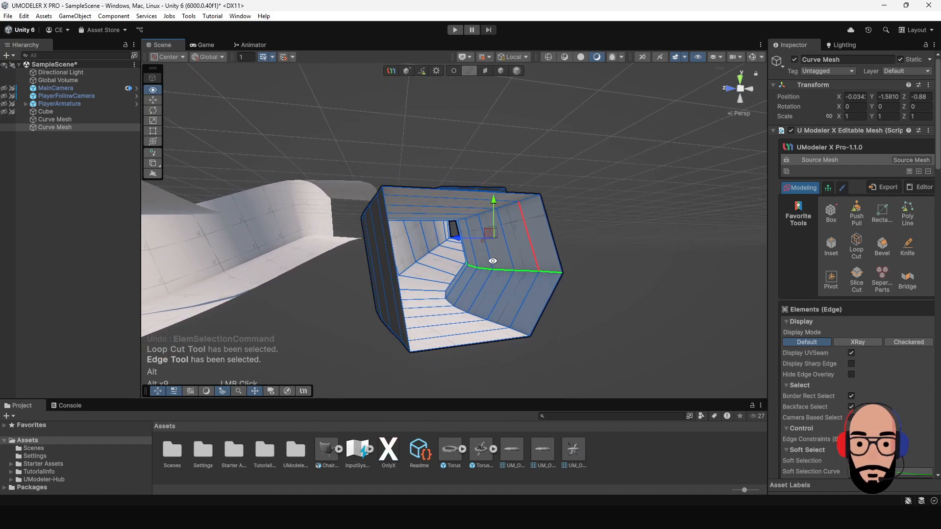
left_click(882, 245)
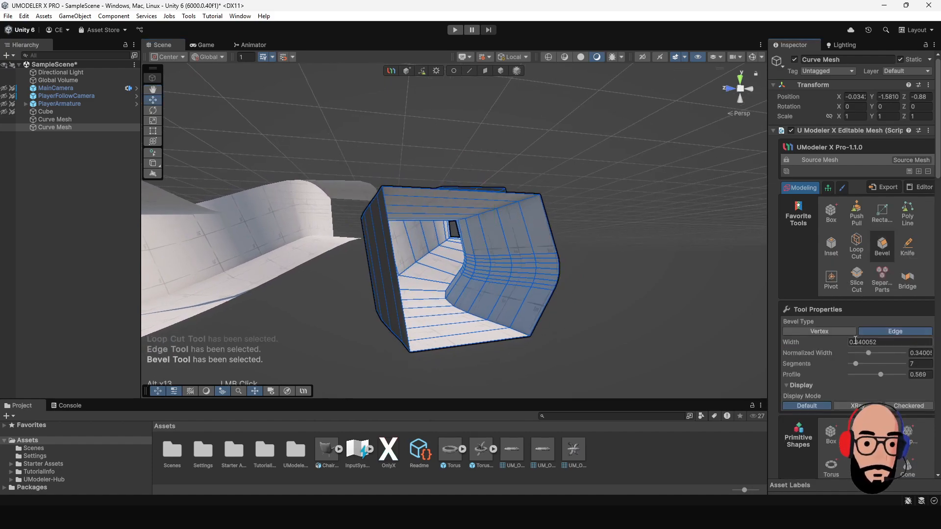
mouse_move(868, 353)
left_mouse_down()
mouse_move(858, 354)
mouse_move(868, 356)
left_mouse_up()
mouse_move(657, 311)
left_mouse_down("alt")
mouse_move(483, 305)
mouse_move(649, 311)
left_mouse_up("alt")
right_click_drag(515, 289, 438, 230, "alt")
left_click_drag(437, 231, 503, 215, "alt")
Return the converted mesh to object mode and view the finished shape beside the original curve mesh.
left_click(501, 71)
left_click_drag(578, 229, 540, 293, "alt")
scroll(539, 289, "down", 3)
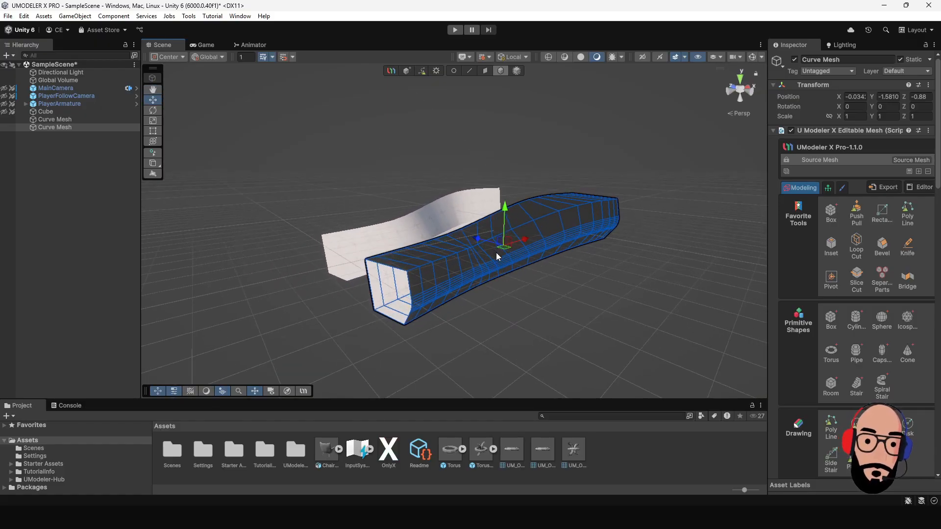
left_click_drag(418, 242, 463, 269, "alt")
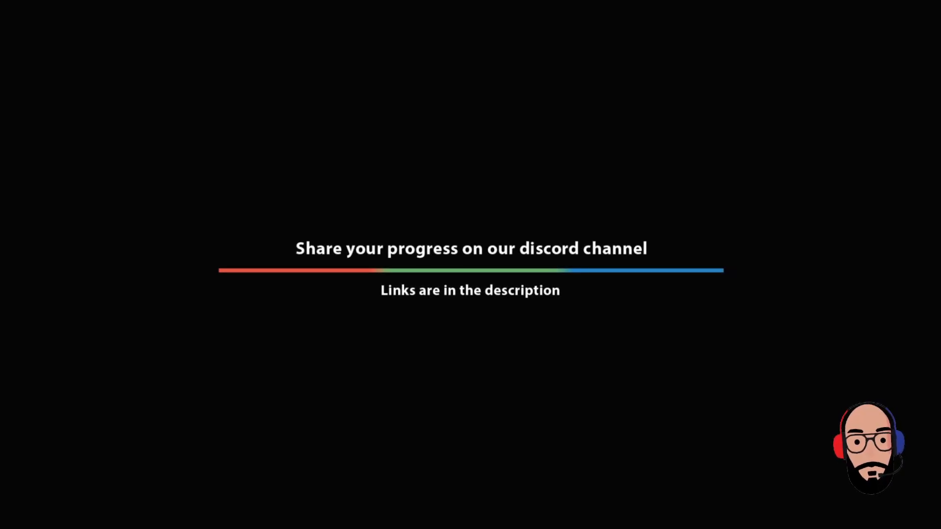